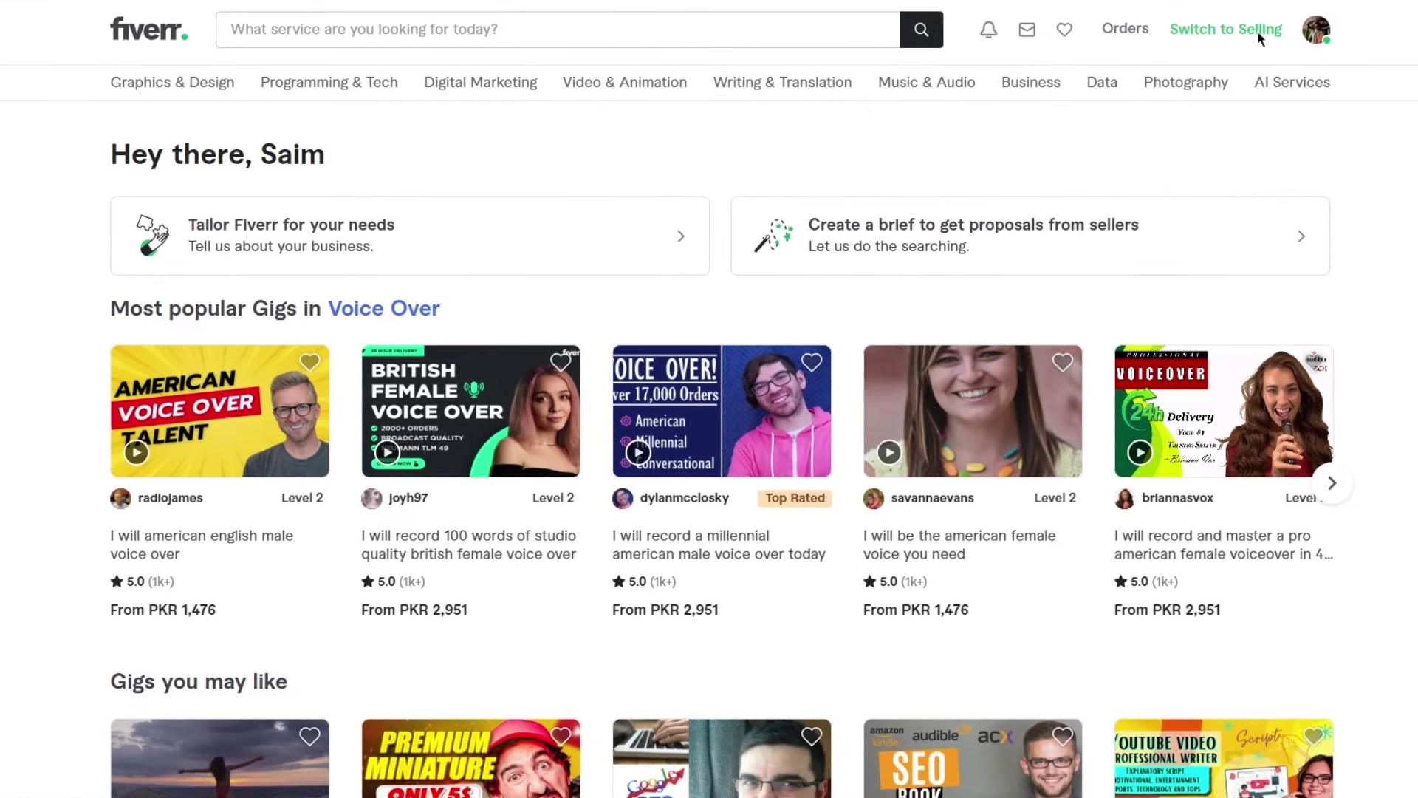
# Log out of the current Fiverr account from the avatar menu.
pyautogui.click(1330, 28)
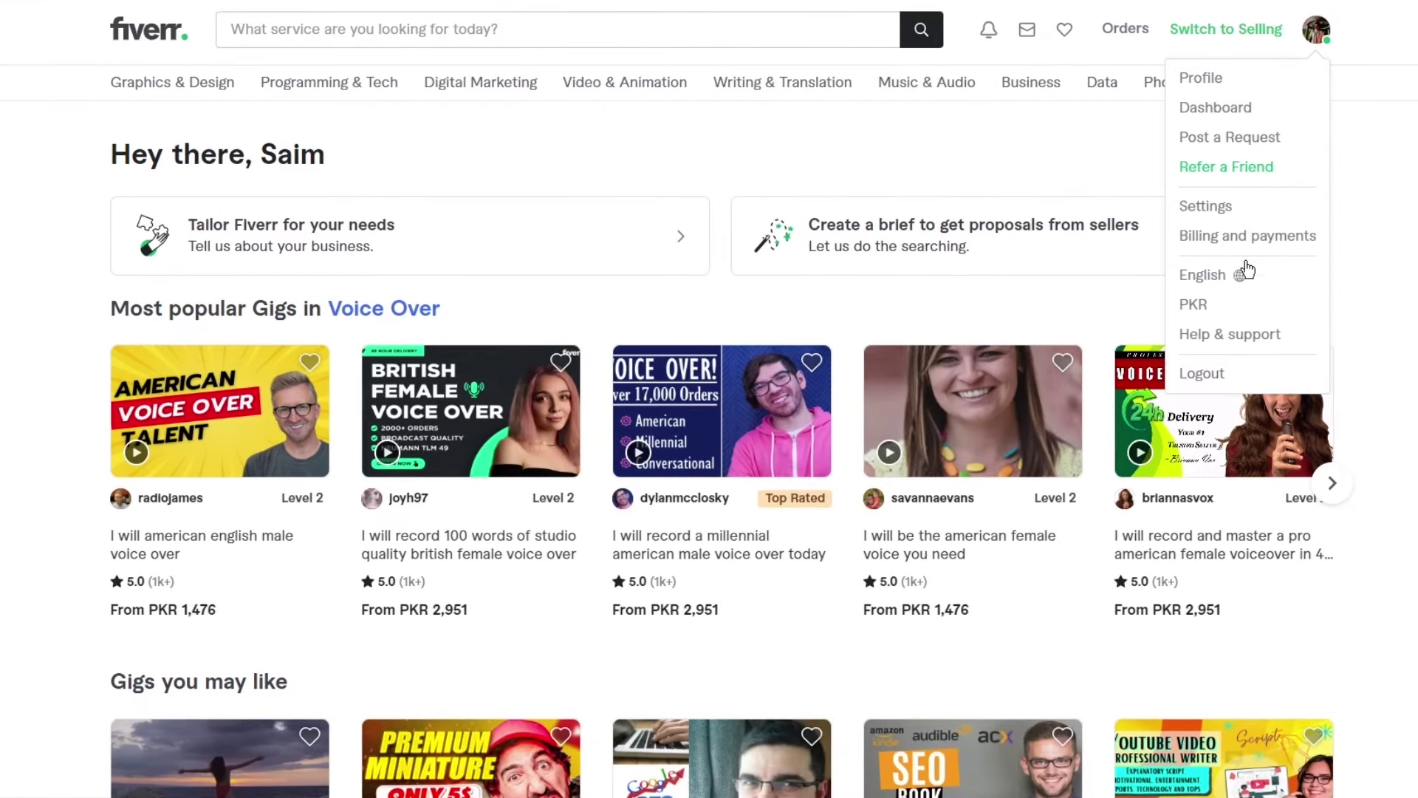
pyautogui.click(1207, 373)
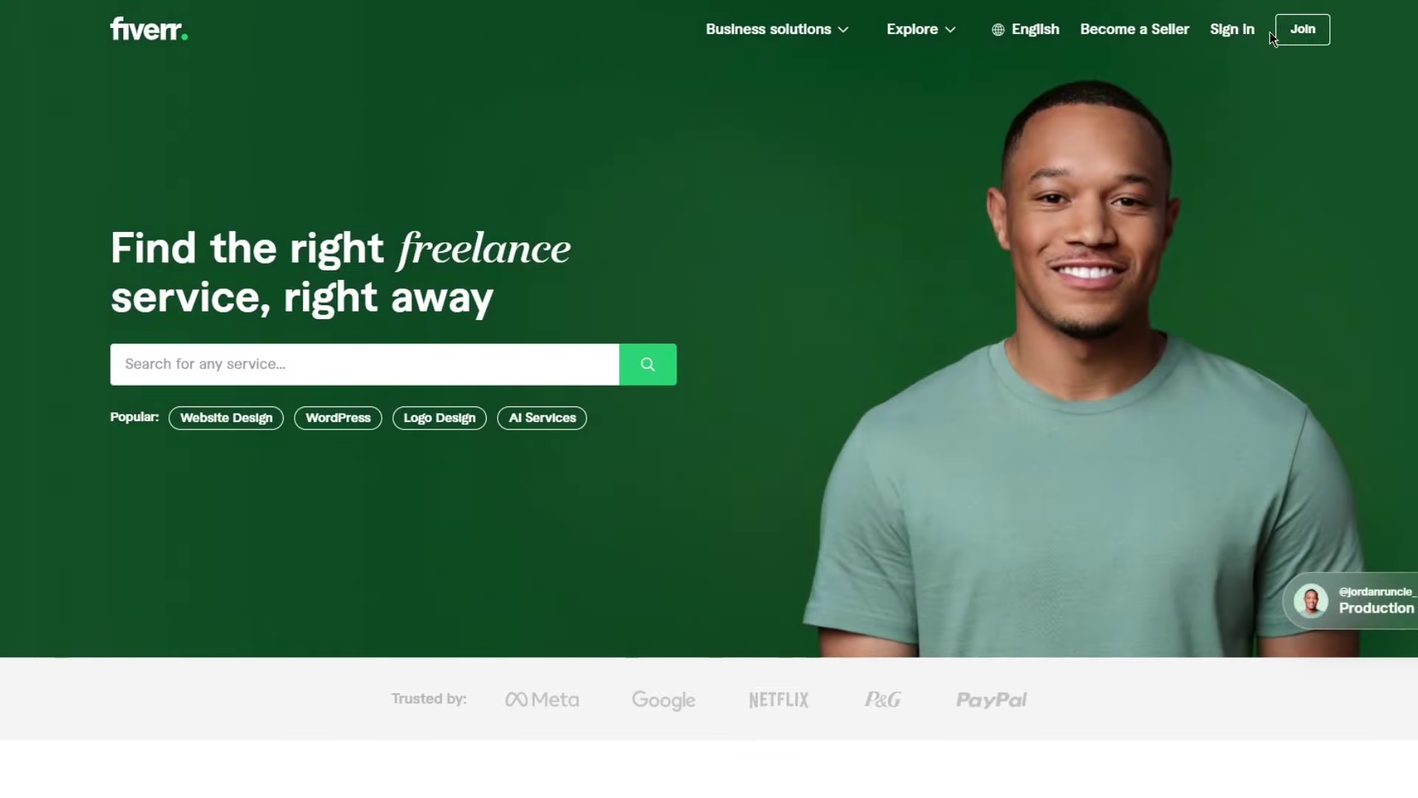
# Open the Become a Seller page and glance at its top section.
pyautogui.click(1114, 37)
pyautogui.scroll(-9, 666, 313)
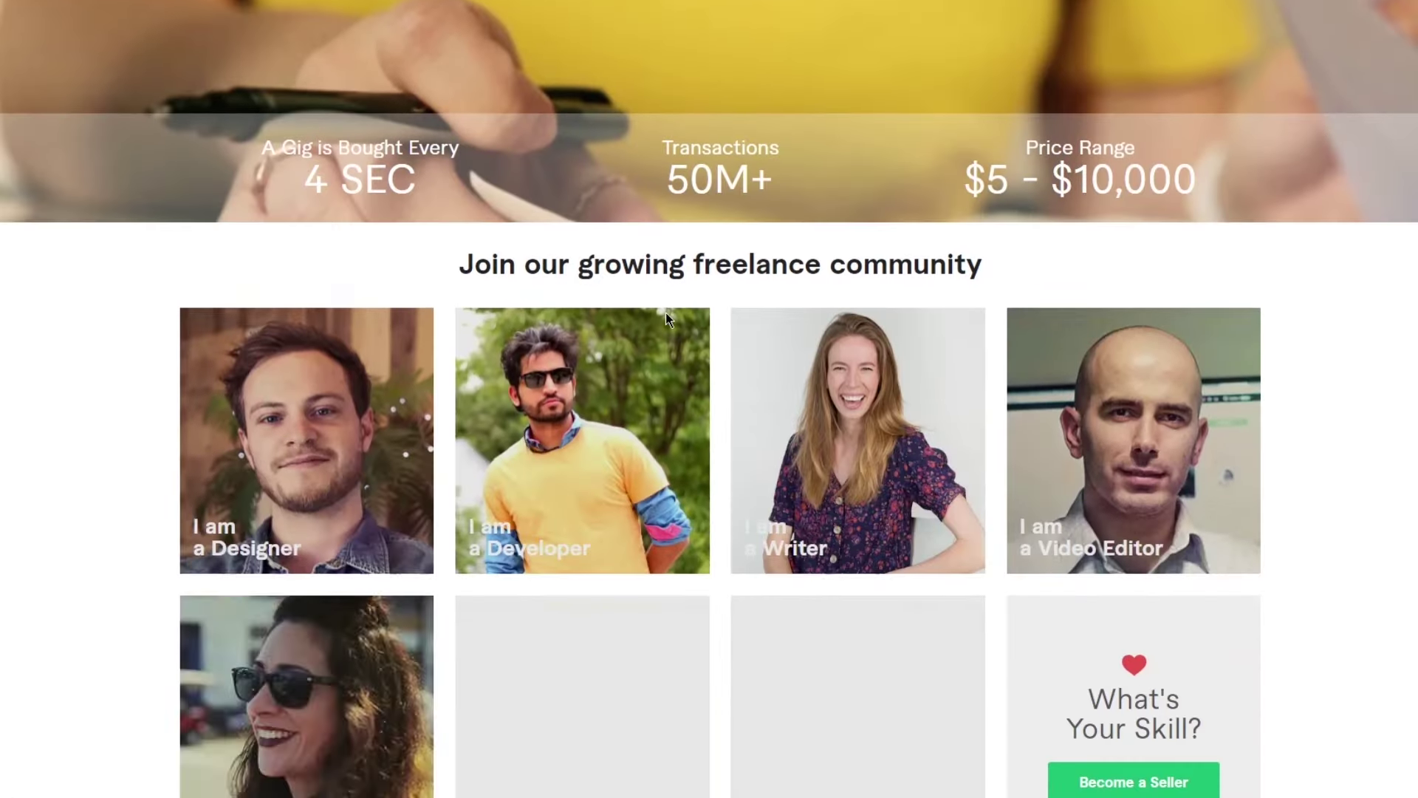
pyautogui.scroll(5, 122, 403)
pyautogui.scroll(5, 123, 401)
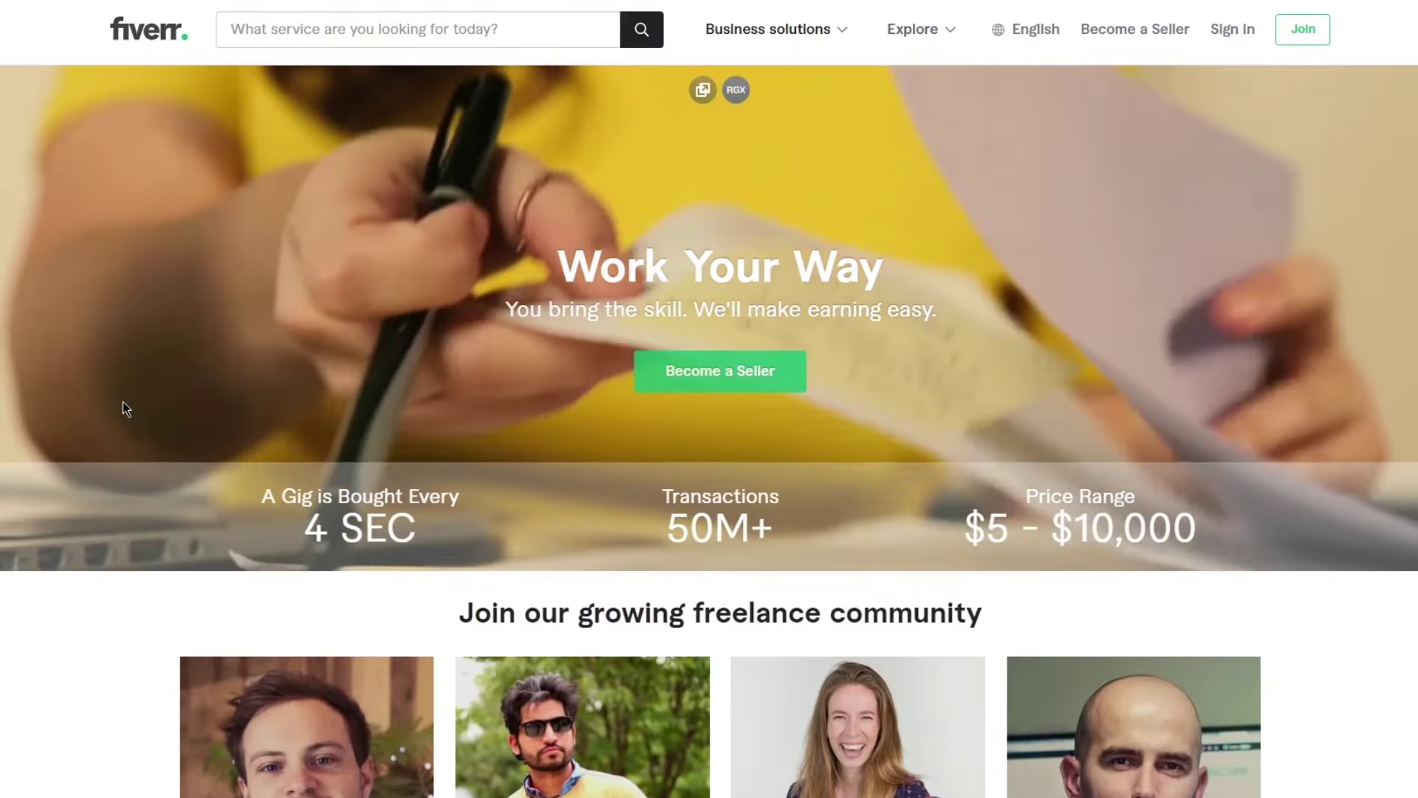
pyautogui.scroll(-5, 251, 319)
pyautogui.scroll(4, 238, 322)
pyautogui.scroll(1, 239, 321)
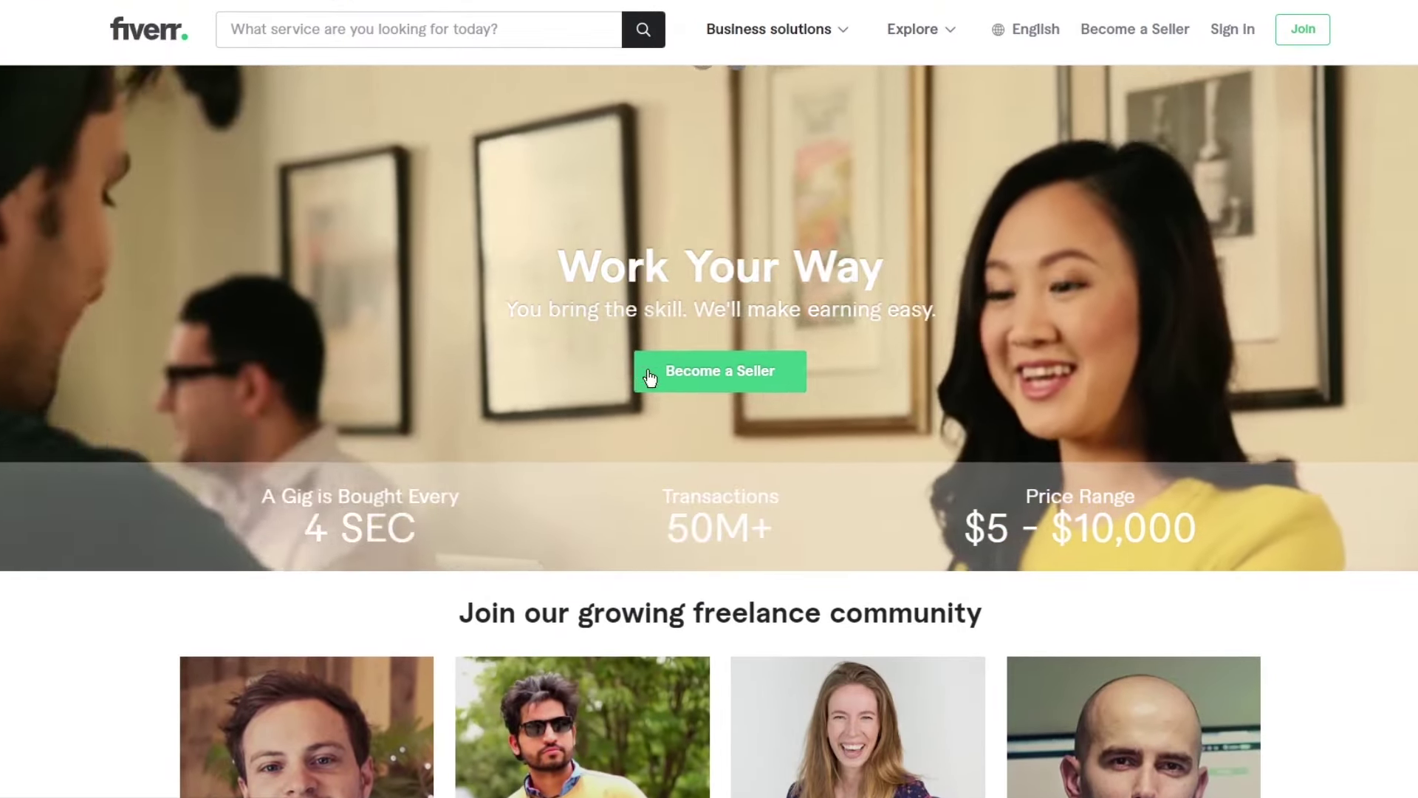
# Scroll through the freelancer community and How it works sections.
pyautogui.scroll(-6, 504, 418)
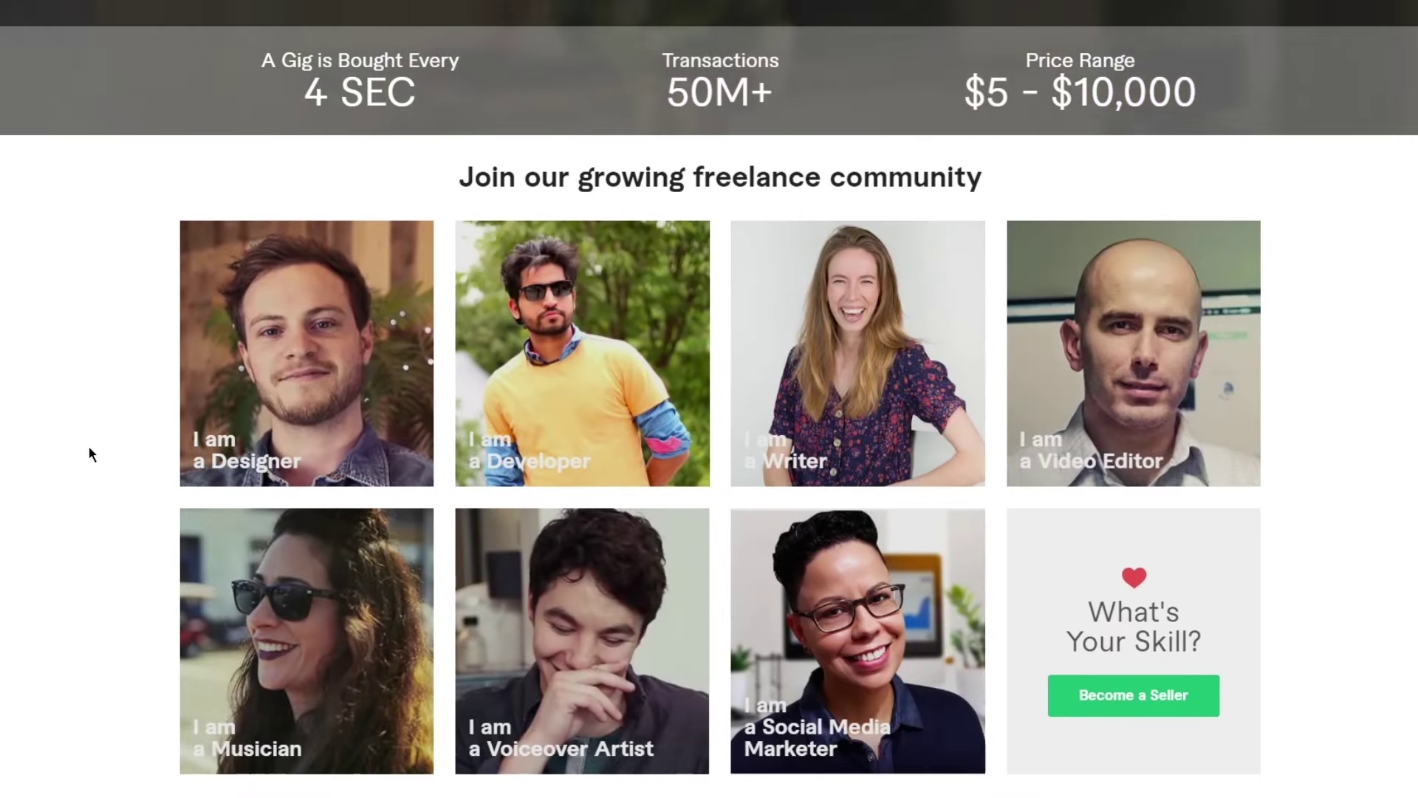
pyautogui.scroll(-1, 90, 448)
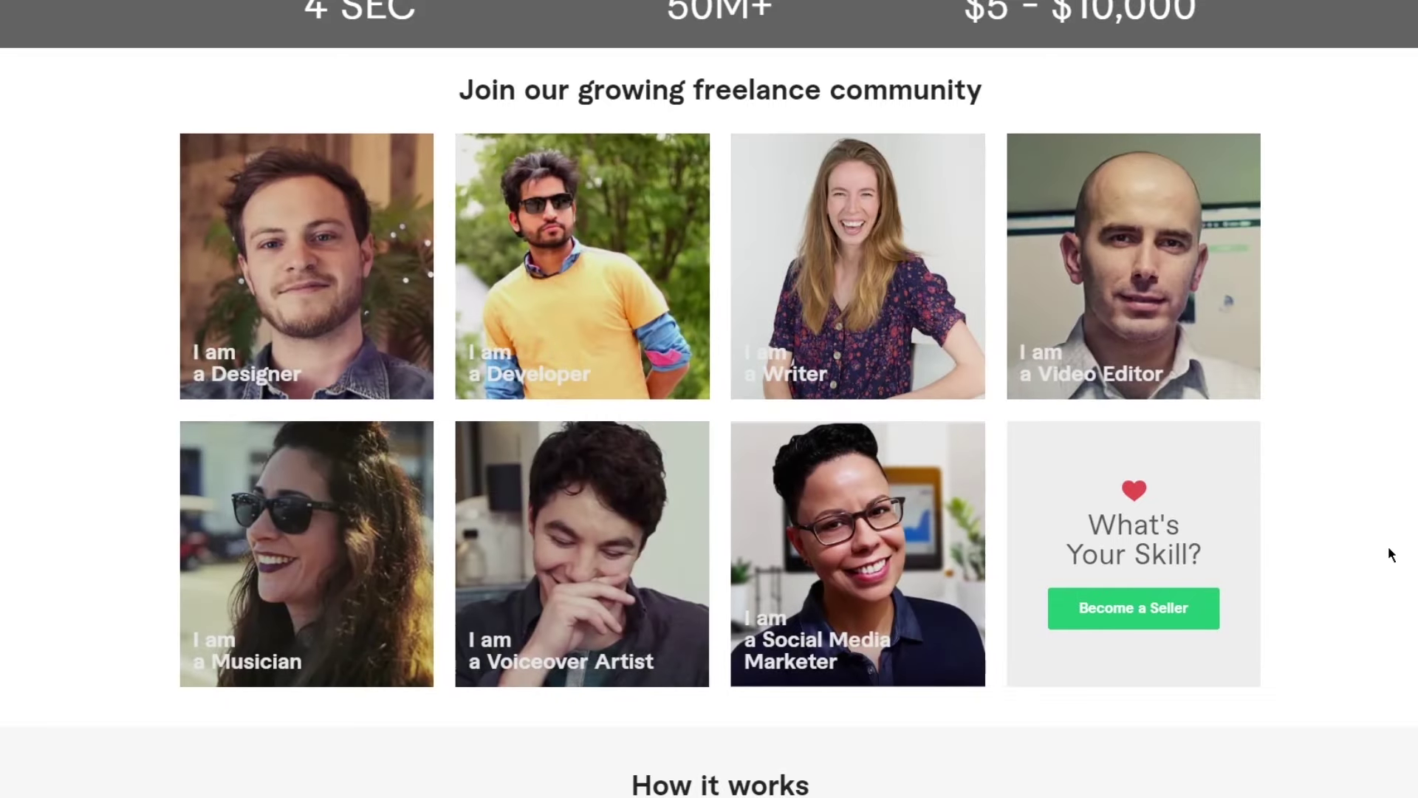
pyautogui.scroll(-1, 1390, 554)
pyautogui.scroll(-2, 1387, 568)
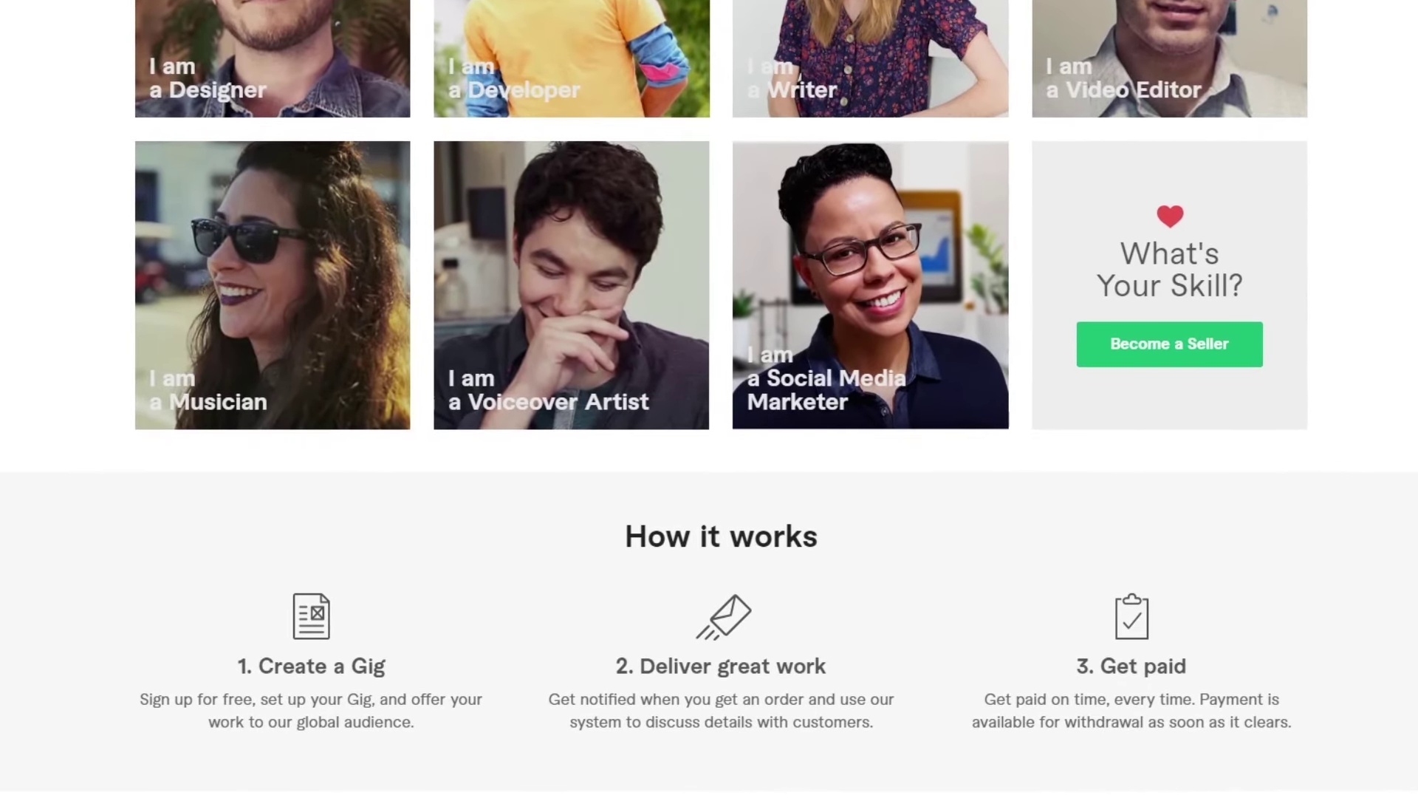
pyautogui.scroll(-3, 591, 598)
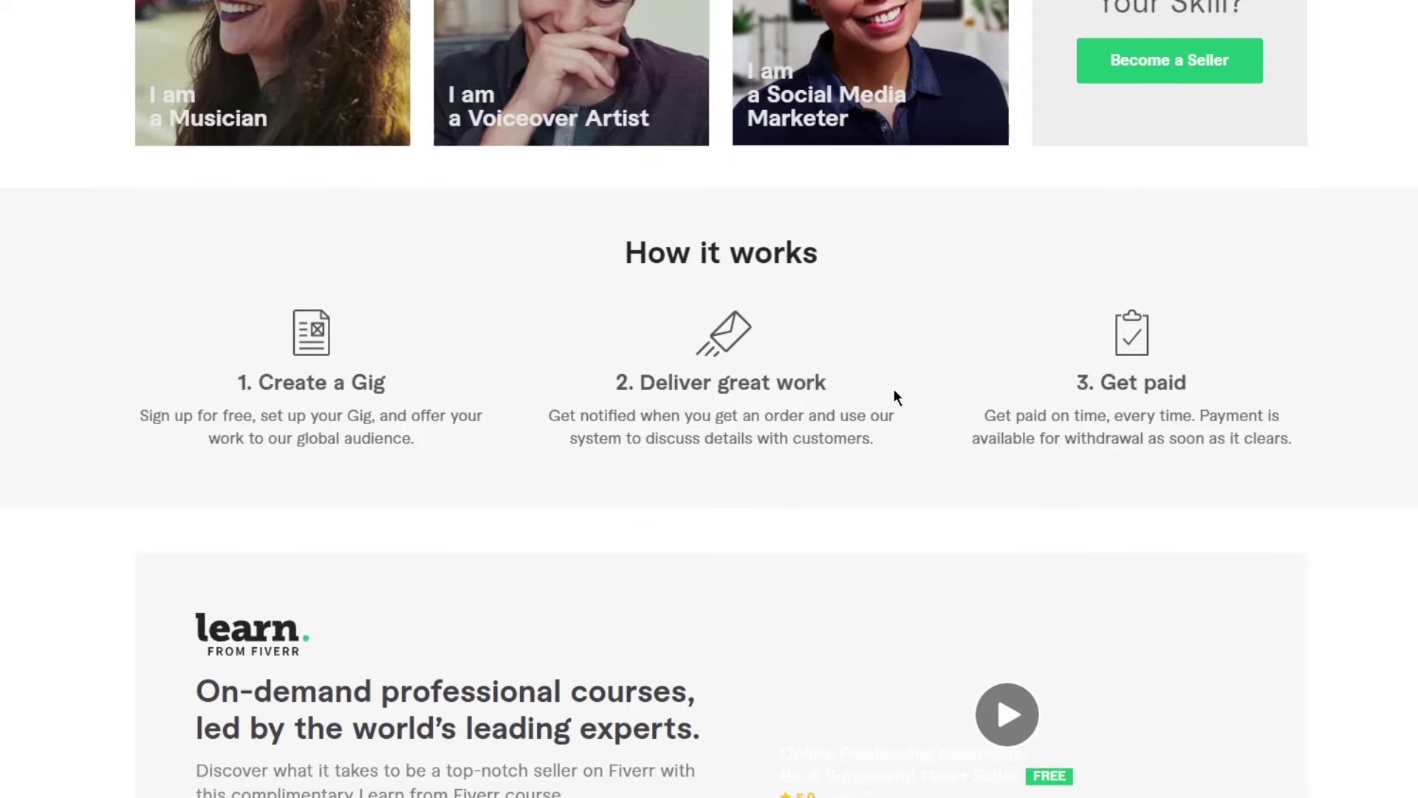
pyautogui.scroll(12, 1331, 378)
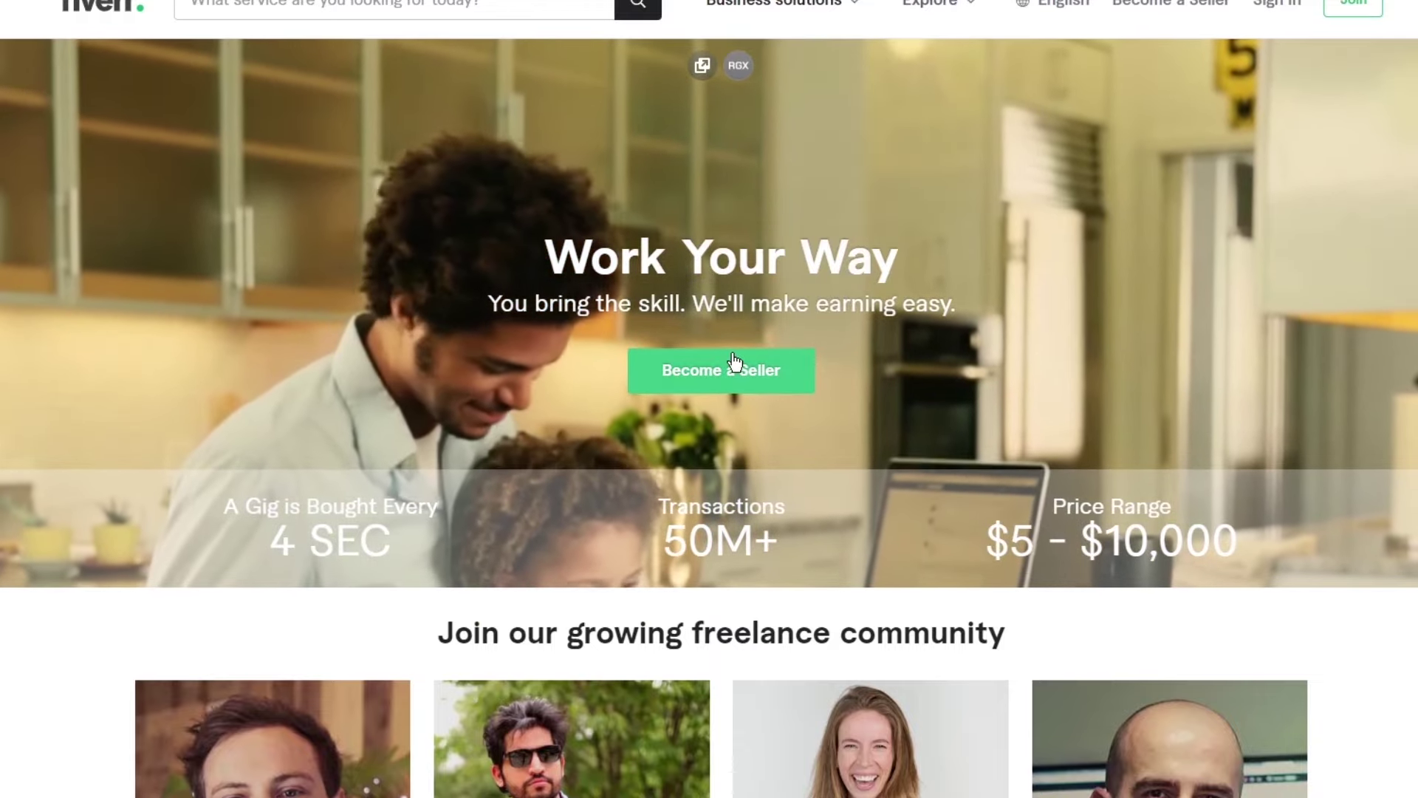
# Start seller sign-up with email, pasting the email address and entering a password.
pyautogui.click(726, 365)
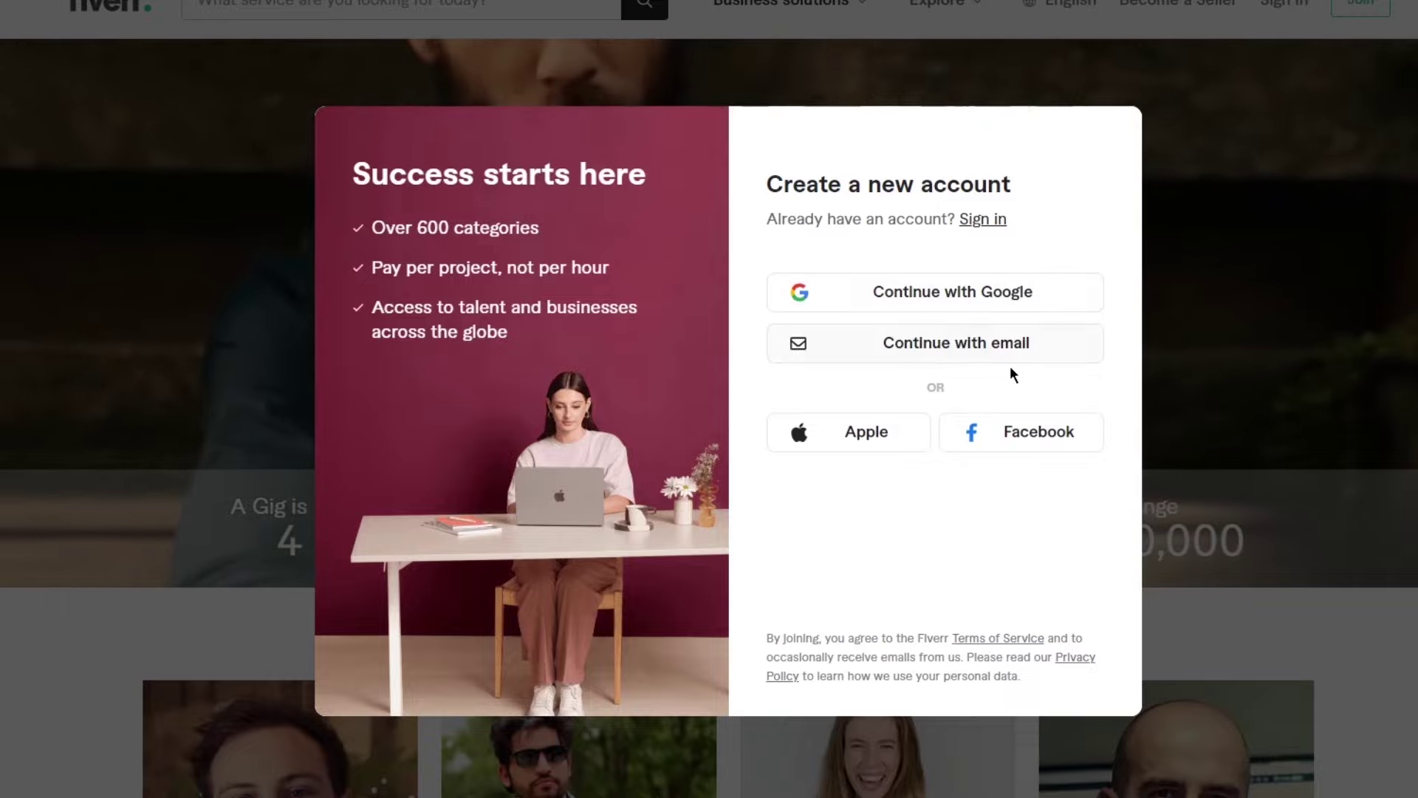
pyautogui.click(989, 365)
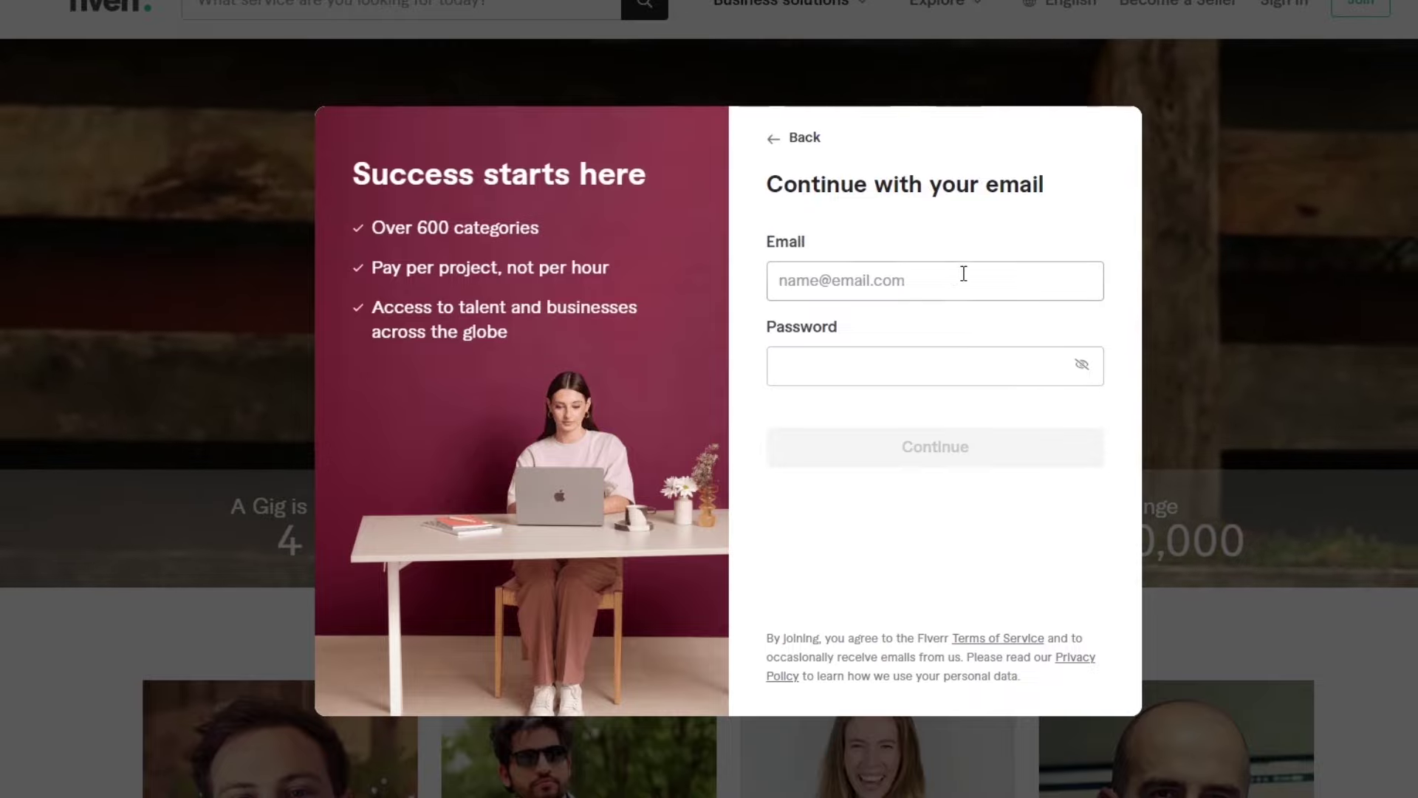
pyautogui.click(931, 266)
pyautogui.rightClick(932, 269)
pyautogui.click(997, 415)
pyautogui.click(880, 370)
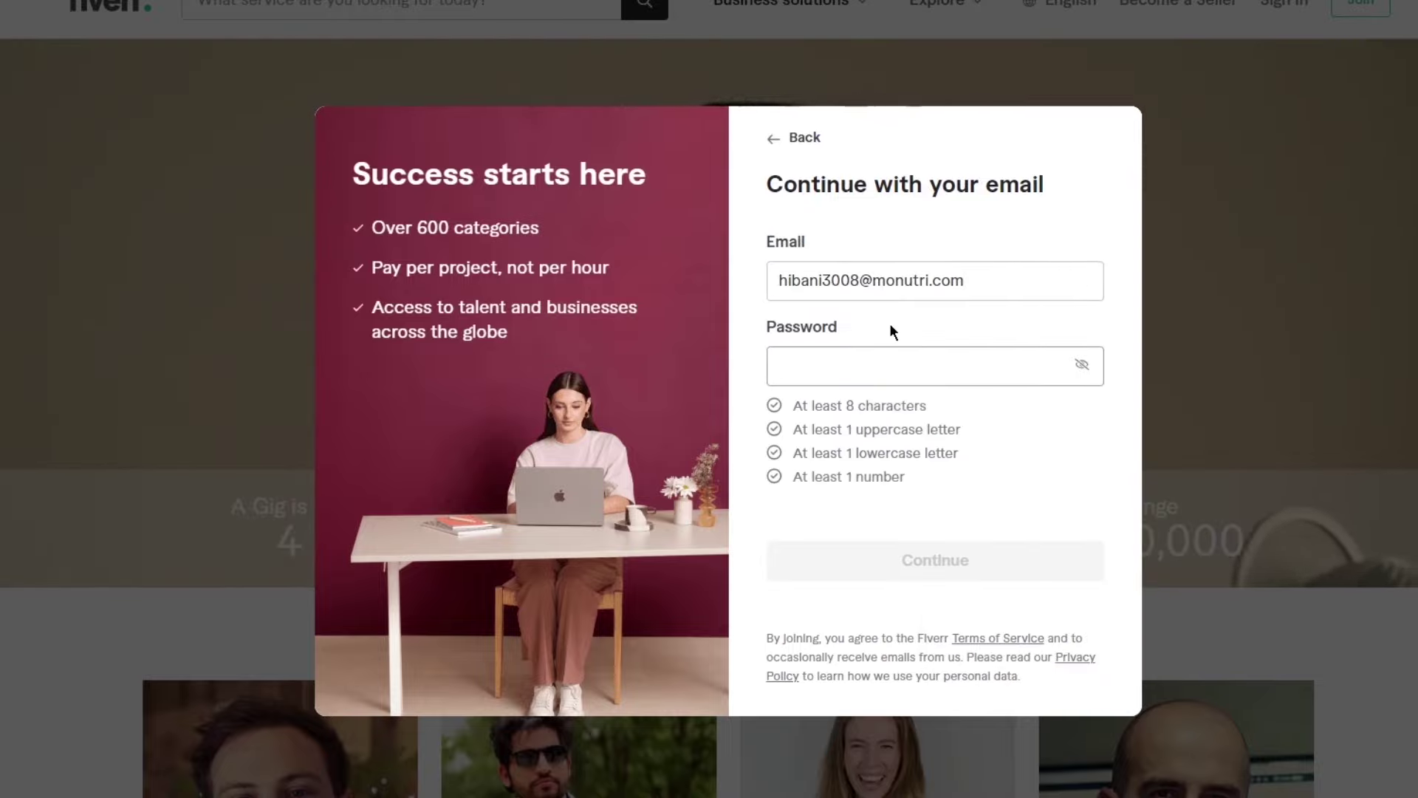
pyautogui.write('••••')
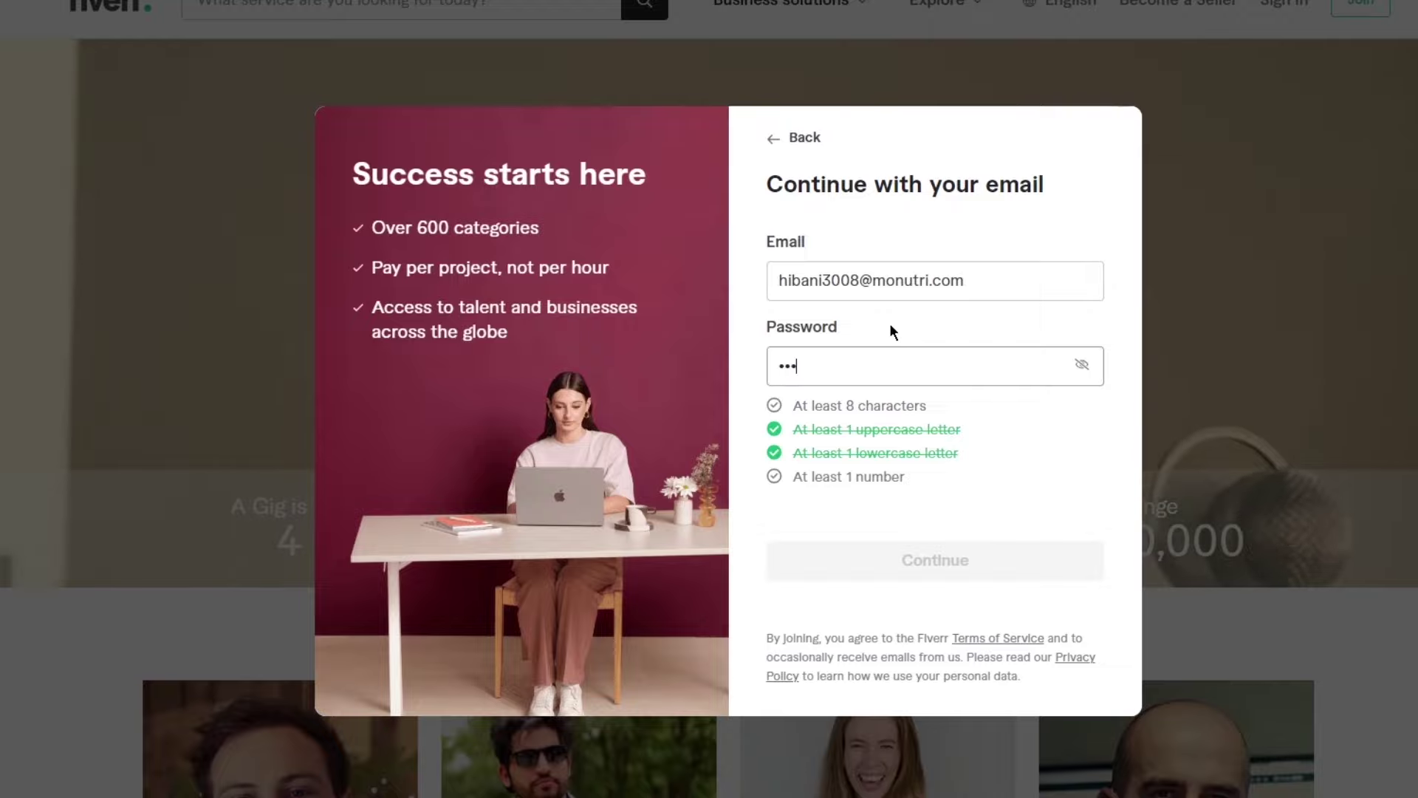
pyautogui.write('•••••')
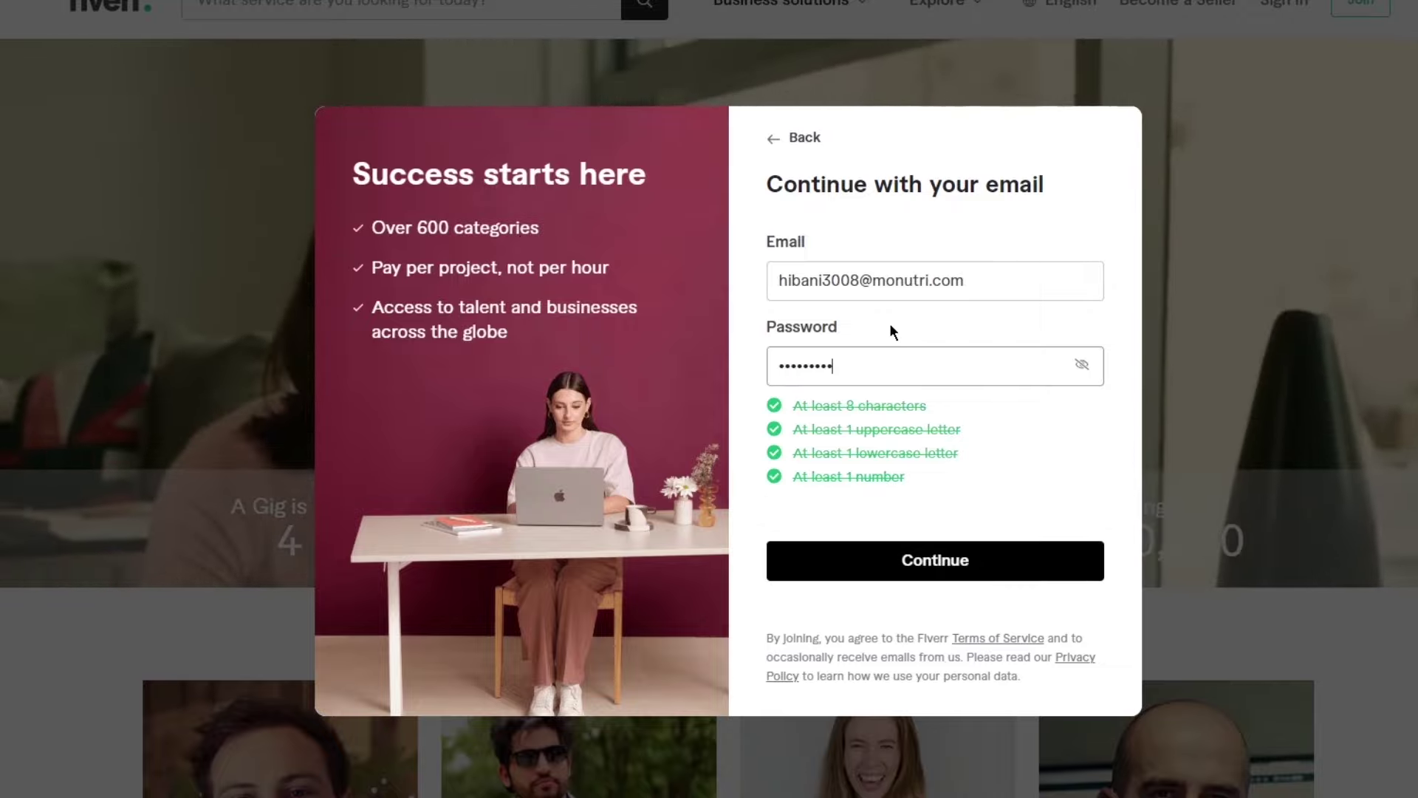
pyautogui.press('Return')
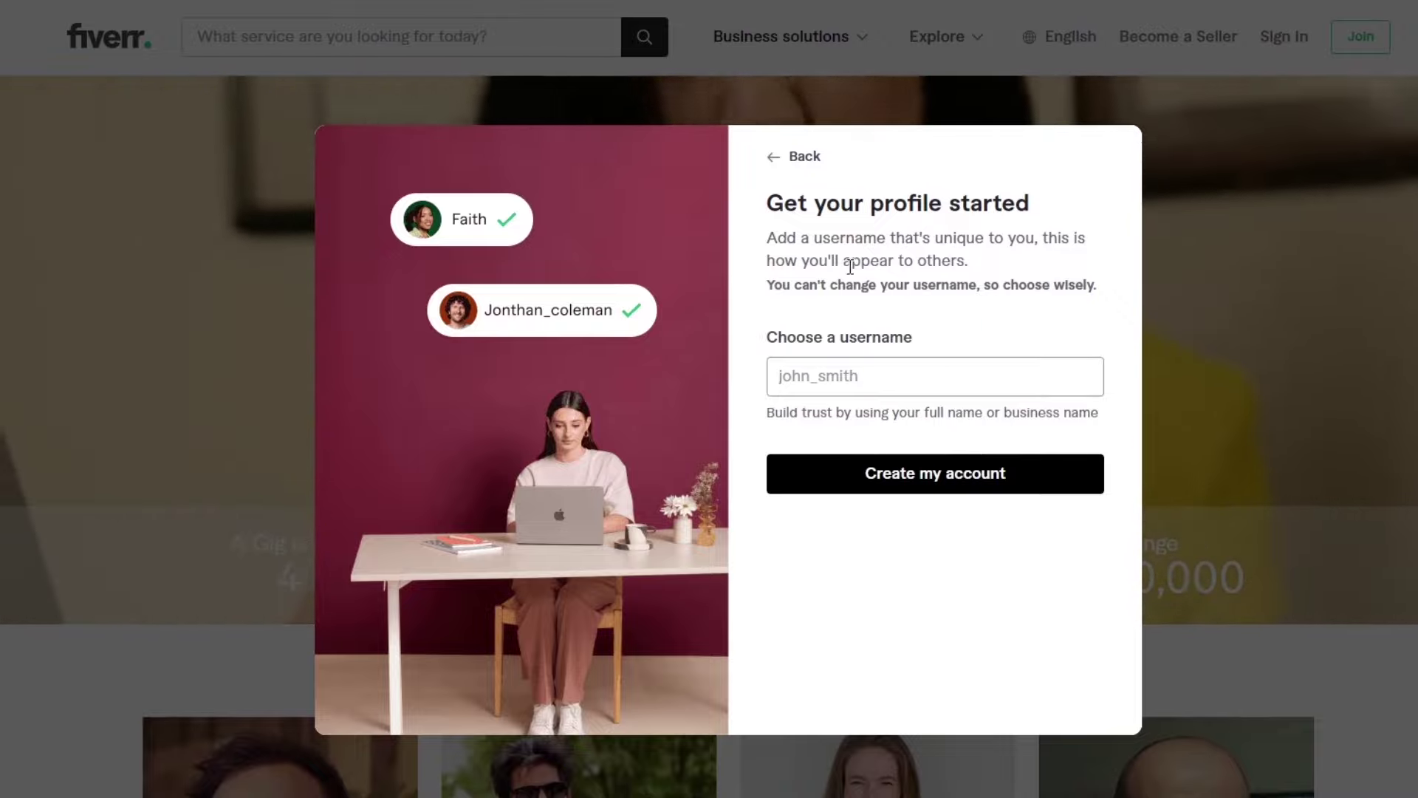
# Enter a username and create the new account.
pyautogui.click(889, 380)
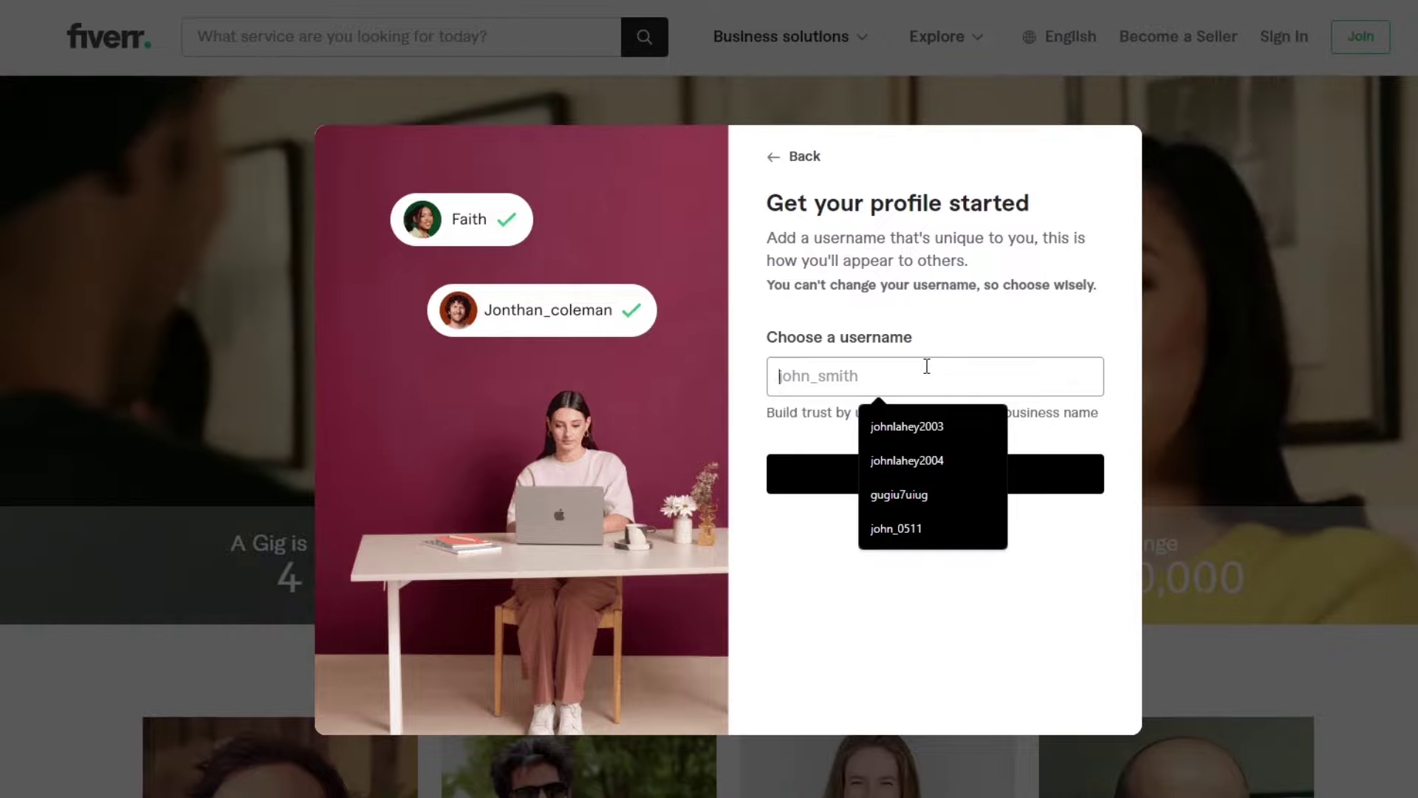
pyautogui.write('john')
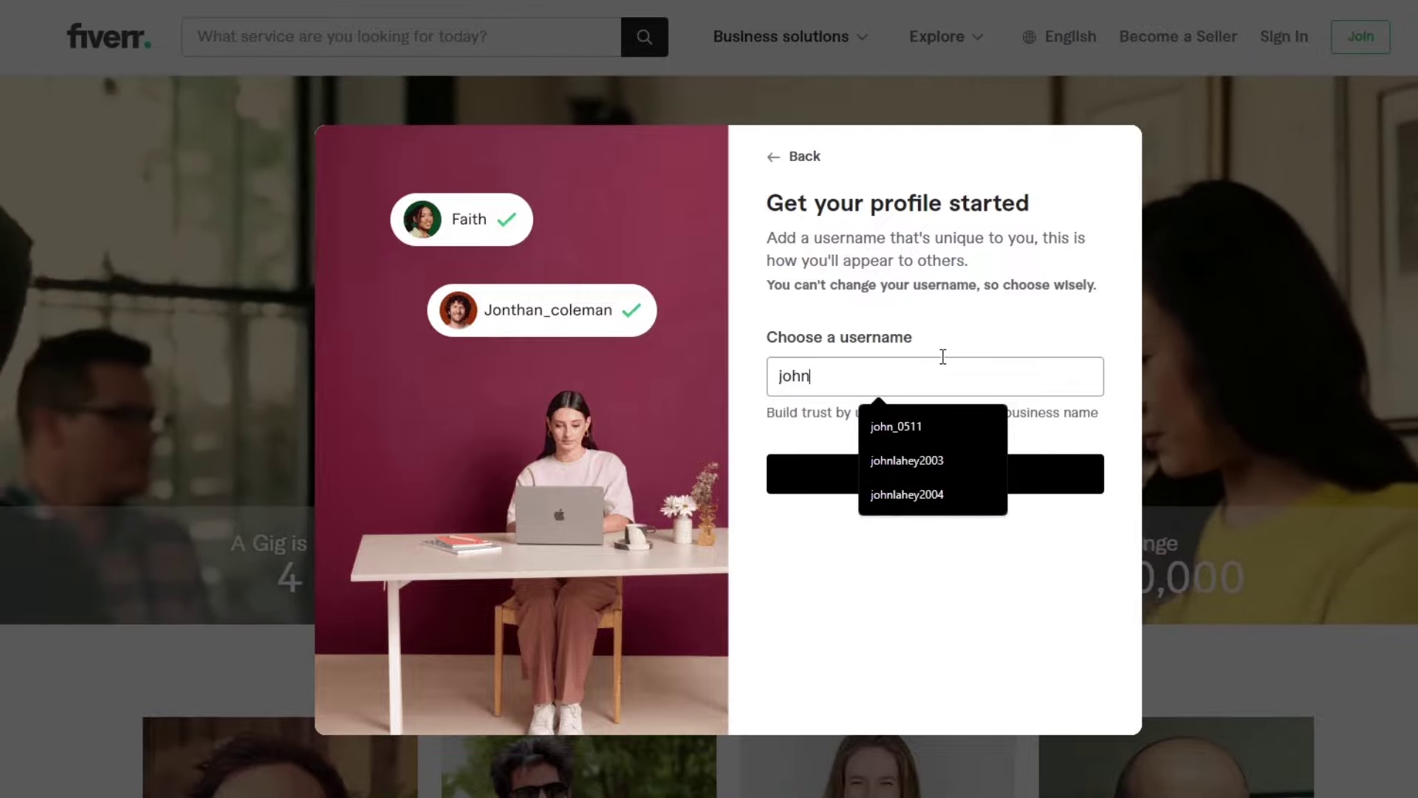
pyautogui.write('_0987')
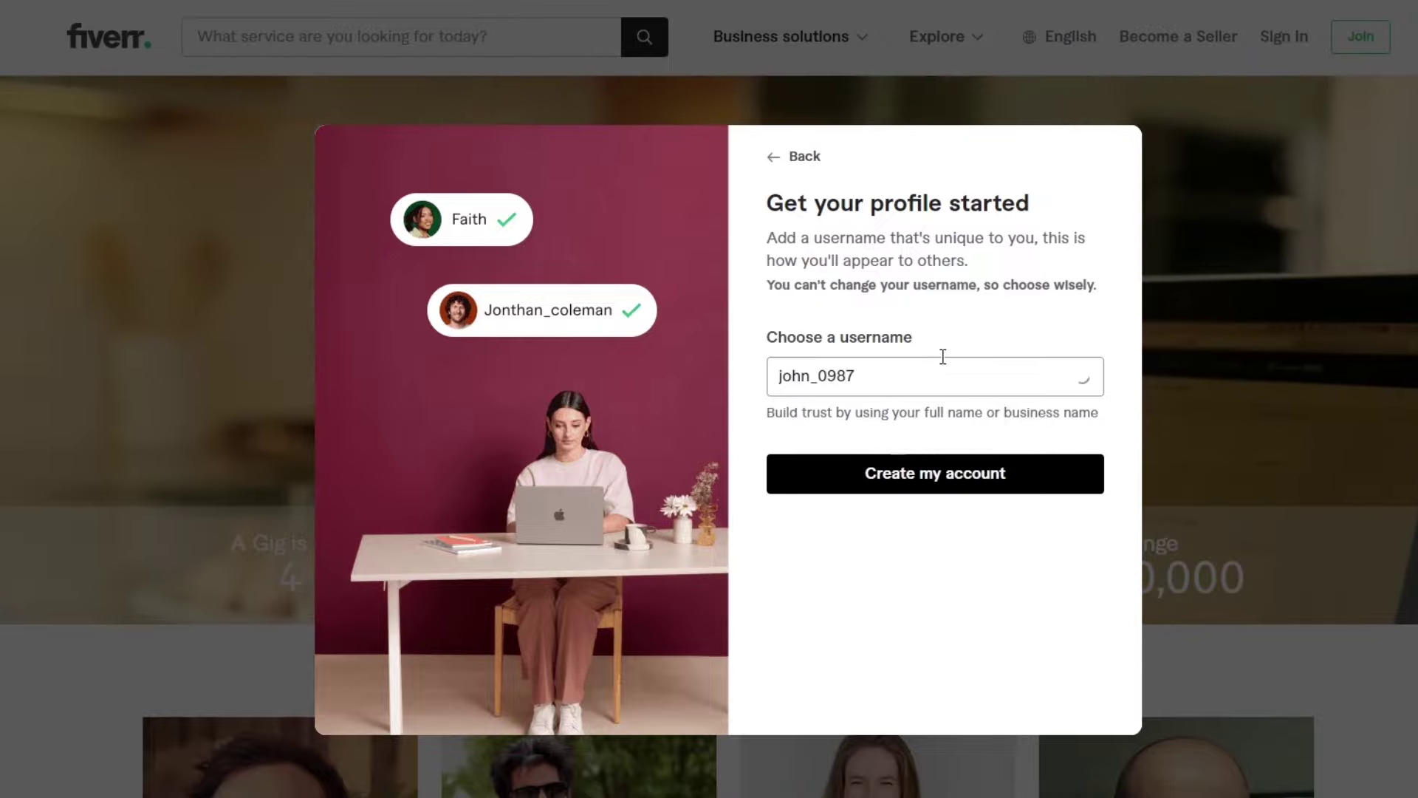
pyautogui.write('_john')
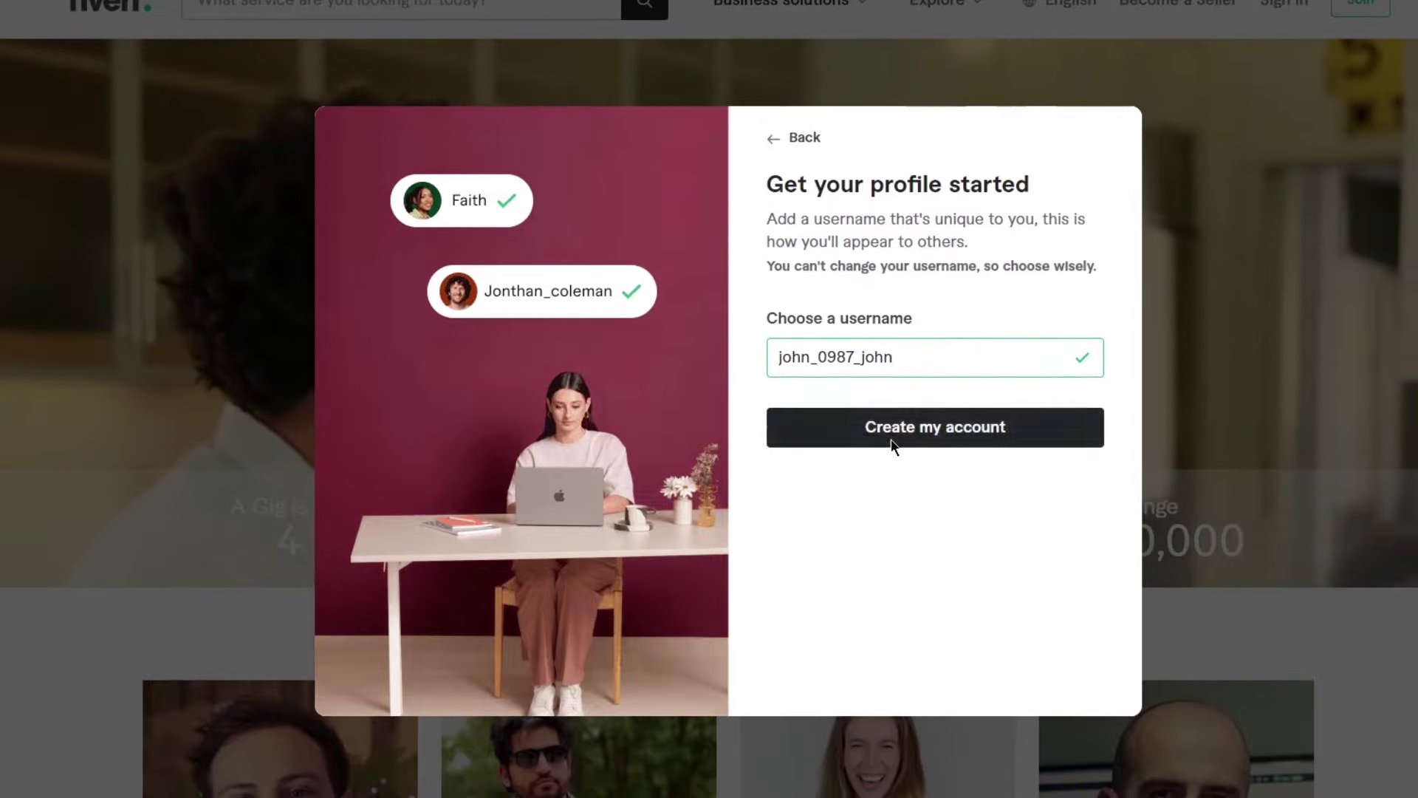
pyautogui.click(891, 459)
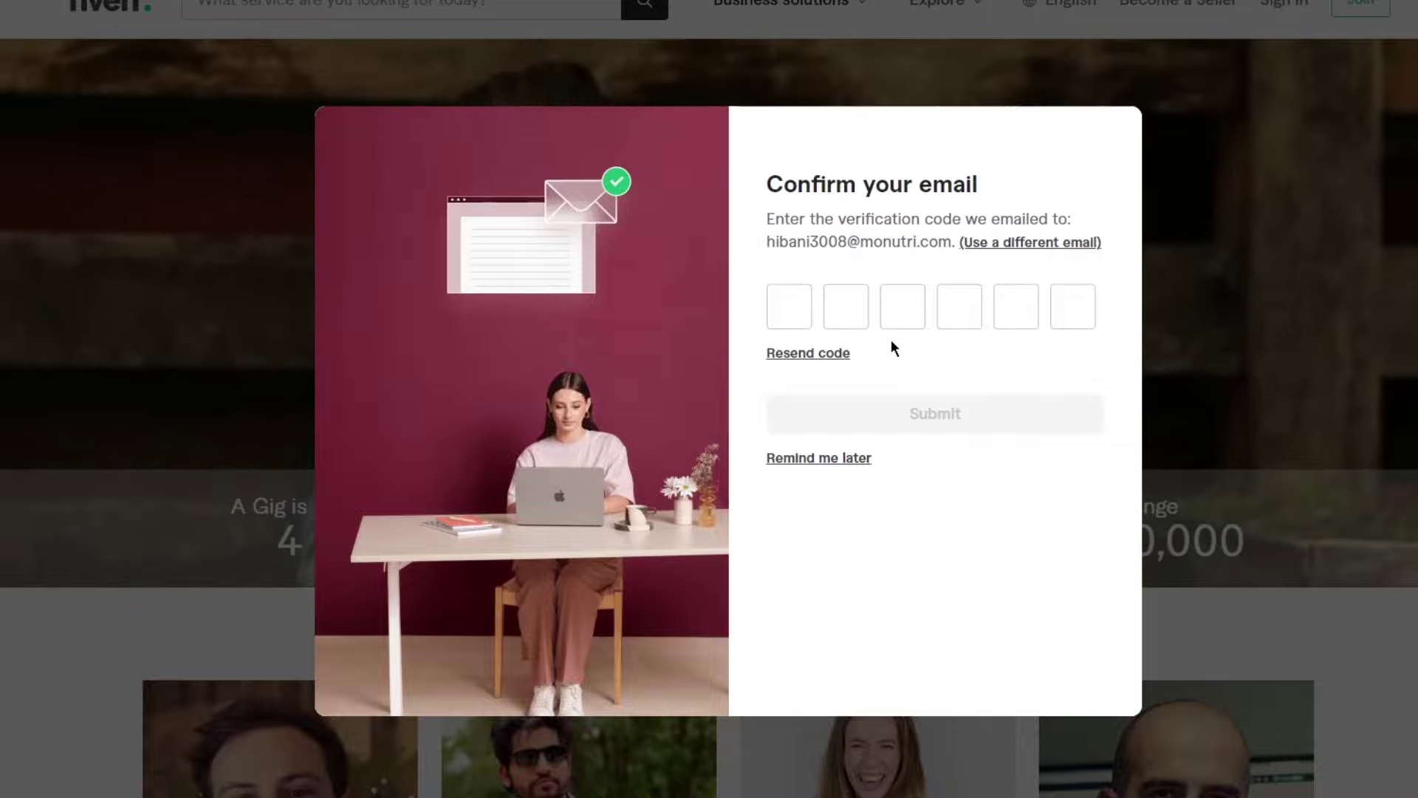
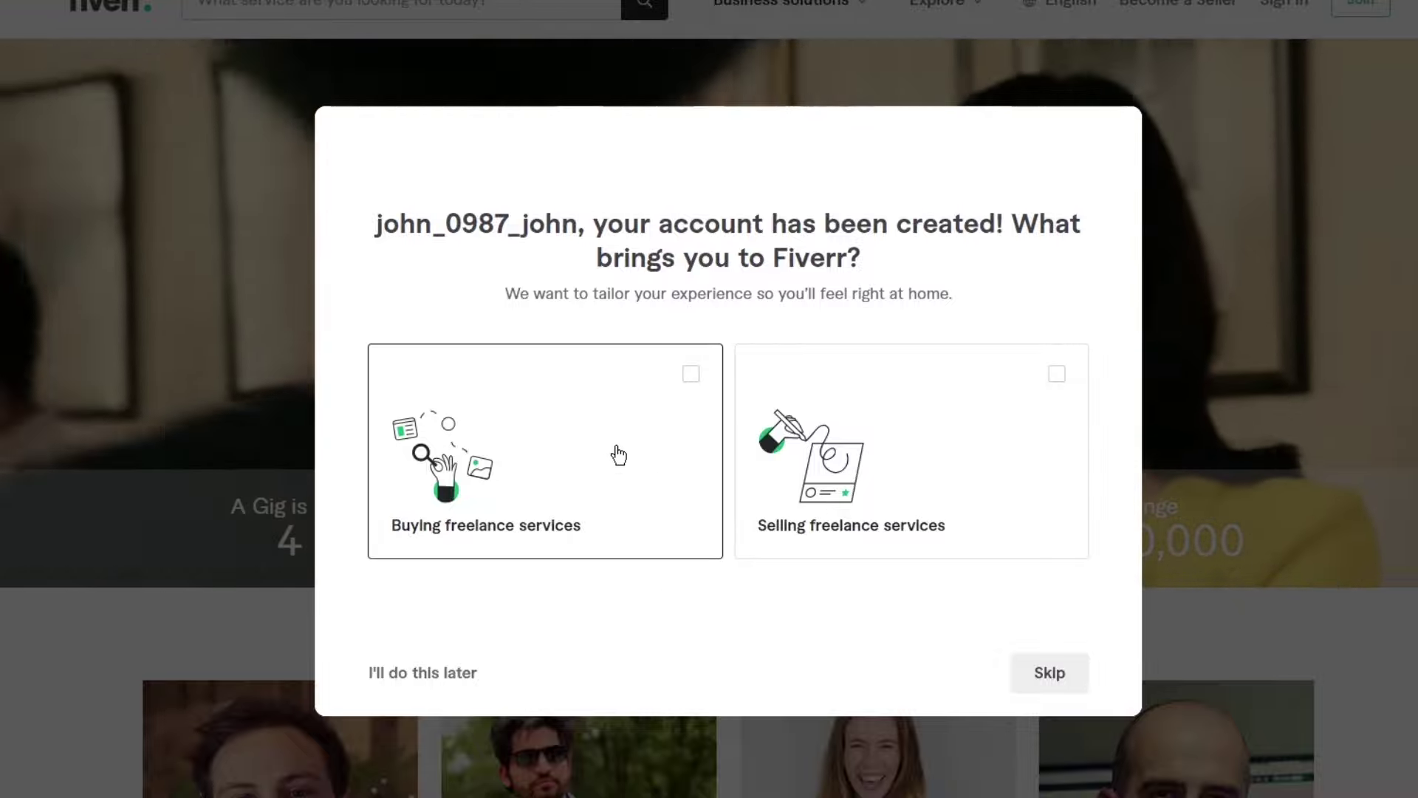
# Enter the emailed verification code and indicate the account is for selling services.
pyautogui.click(983, 467)
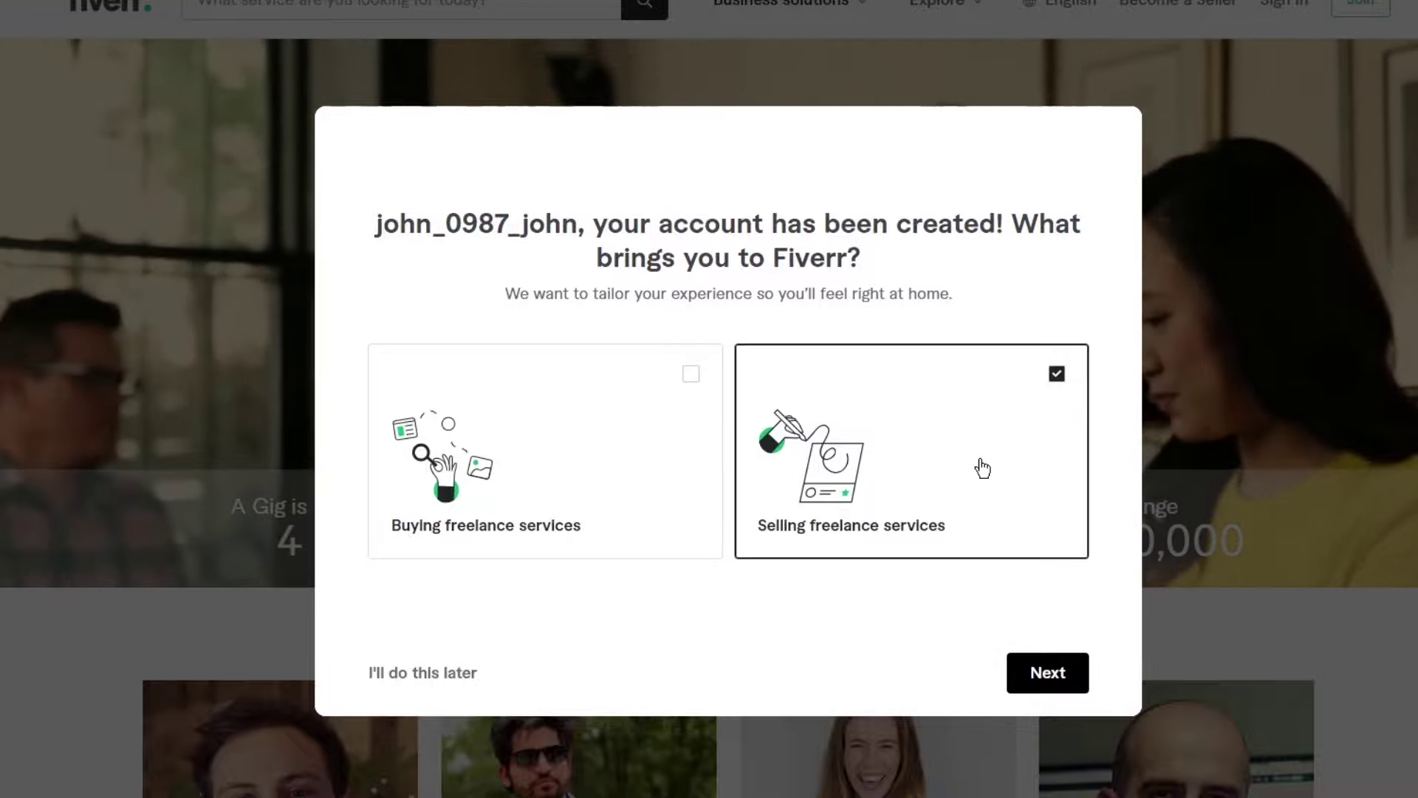
pyautogui.click(1080, 665)
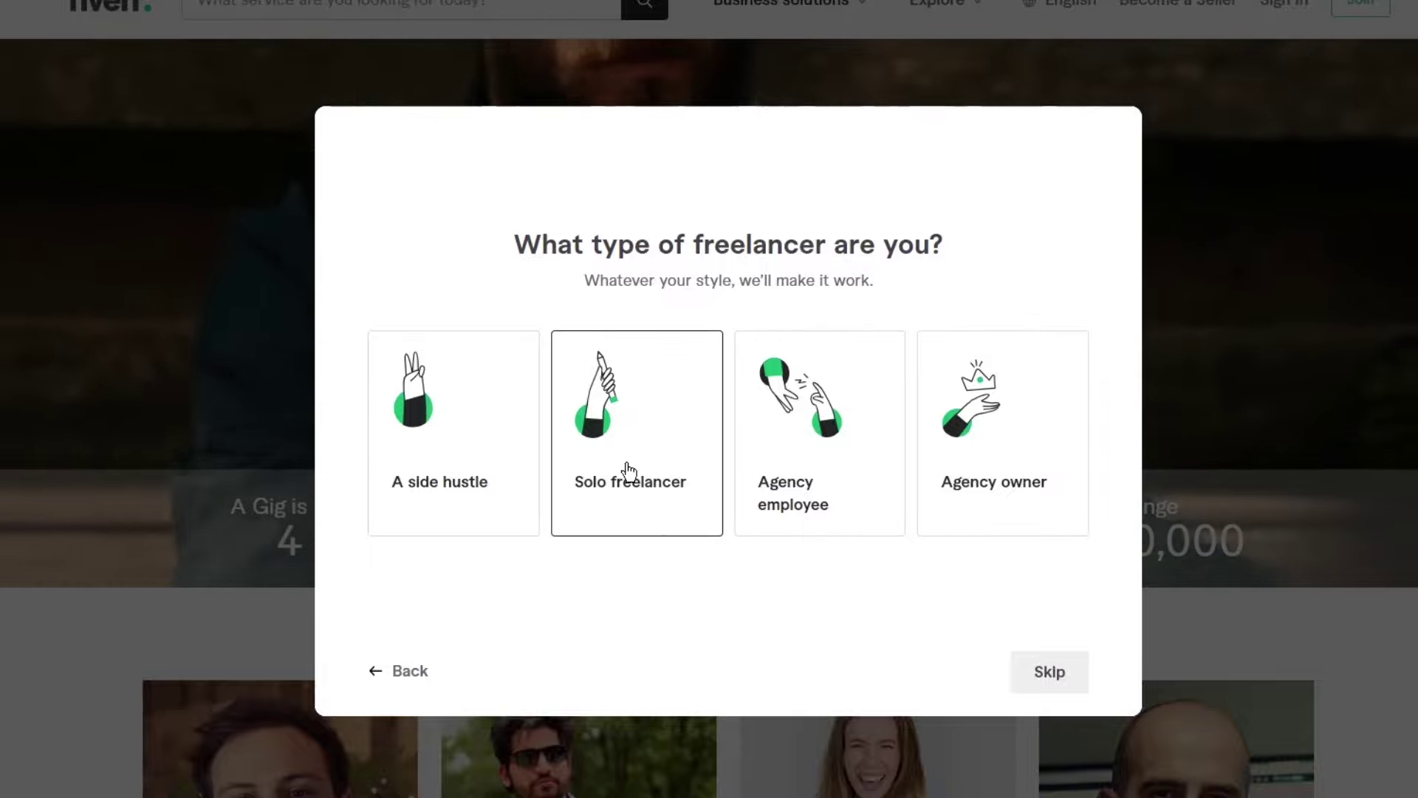
# Answer onboarding as a Solo freelancer who is just getting started, then finish.
pyautogui.click(627, 475)
pyautogui.click(1032, 662)
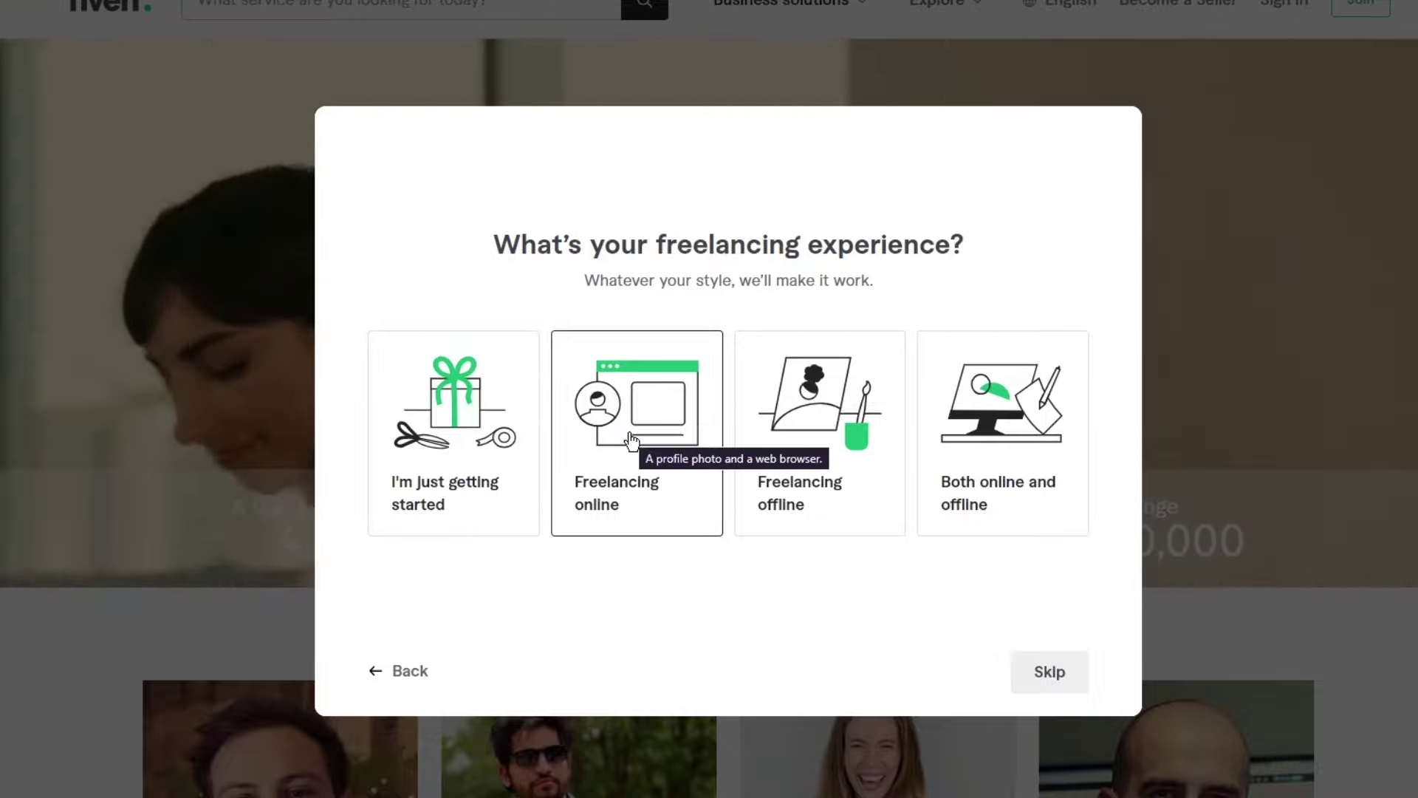
pyautogui.click(538, 420)
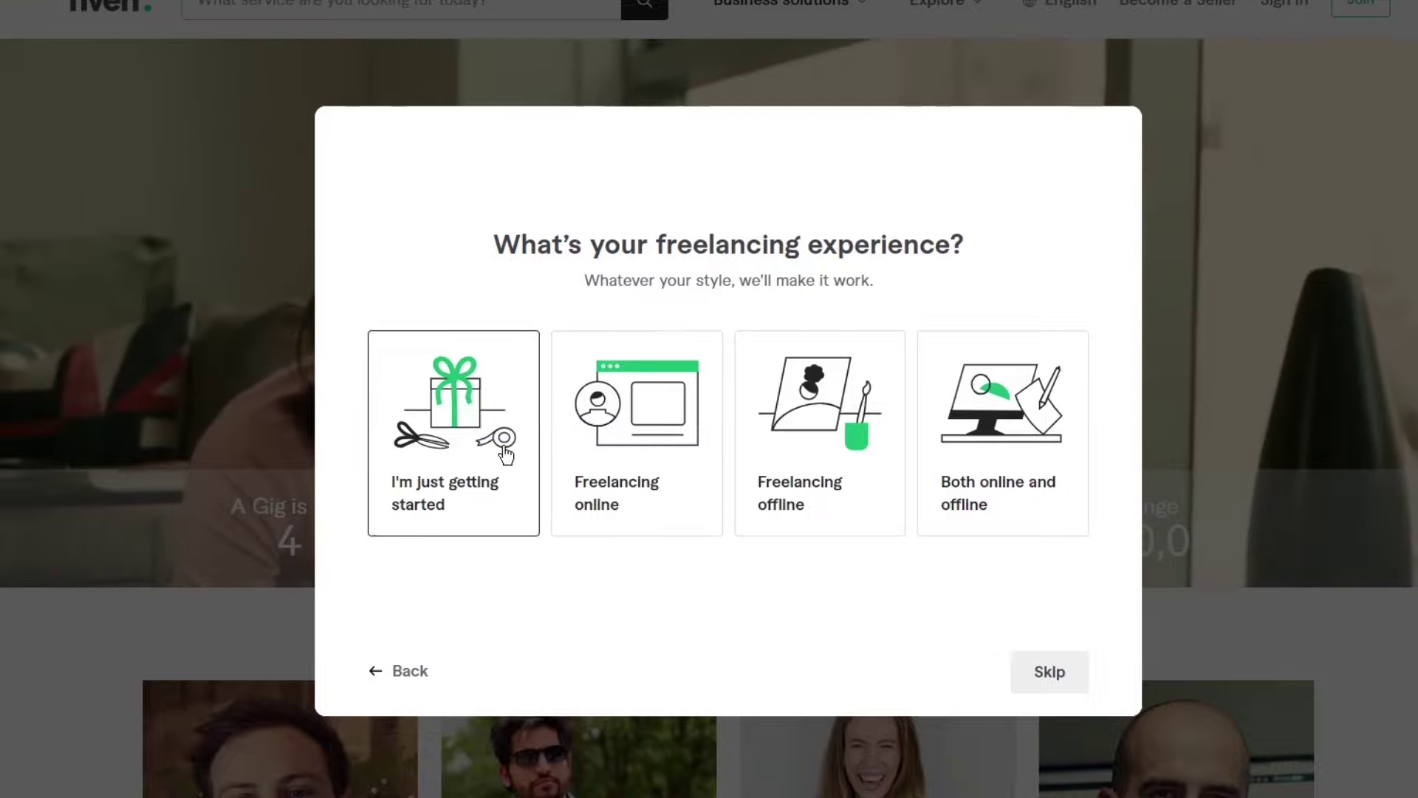
pyautogui.click(1016, 676)
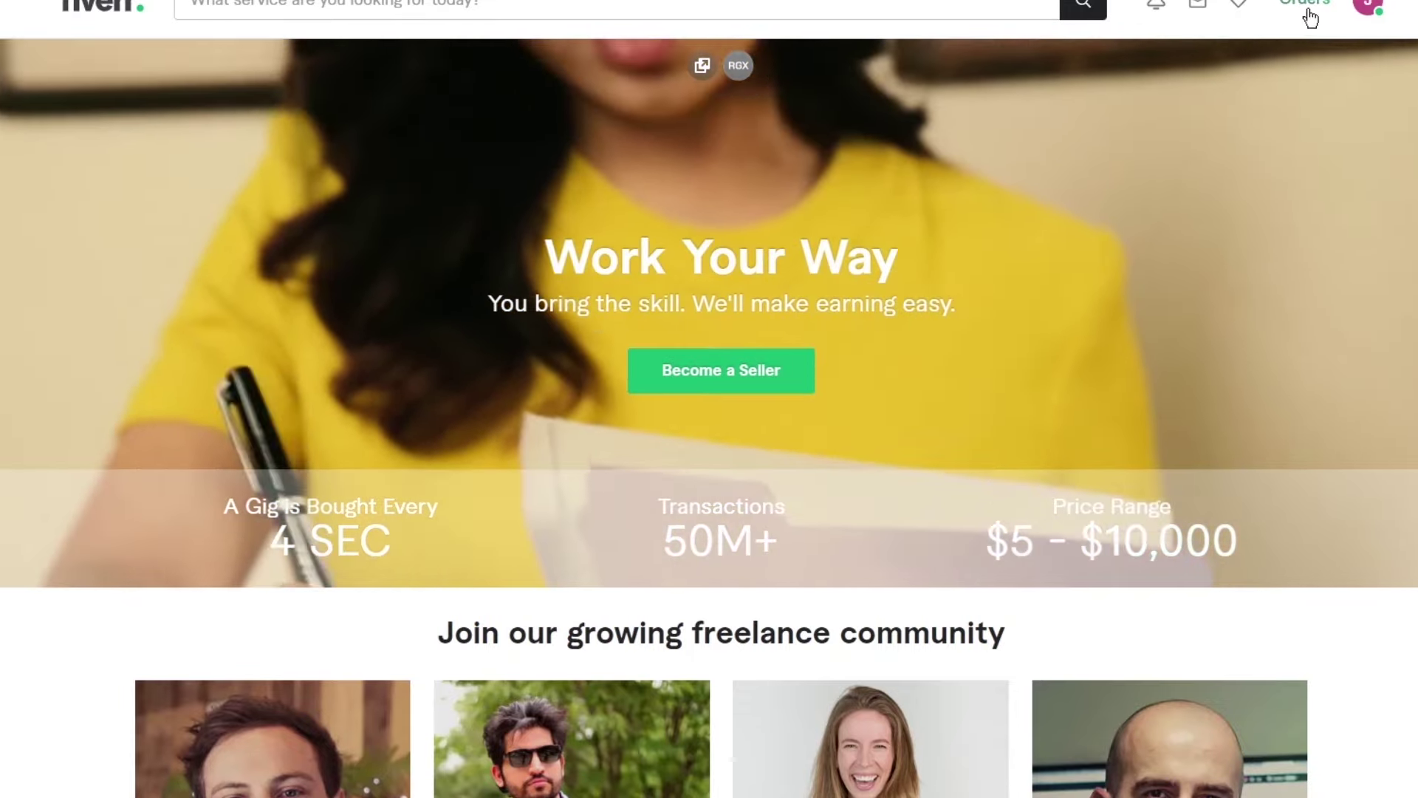
# Scroll the seller page and briefly check the account options menu.
pyautogui.scroll(-5, 1009, 253)
pyautogui.scroll(-6, 1371, 270)
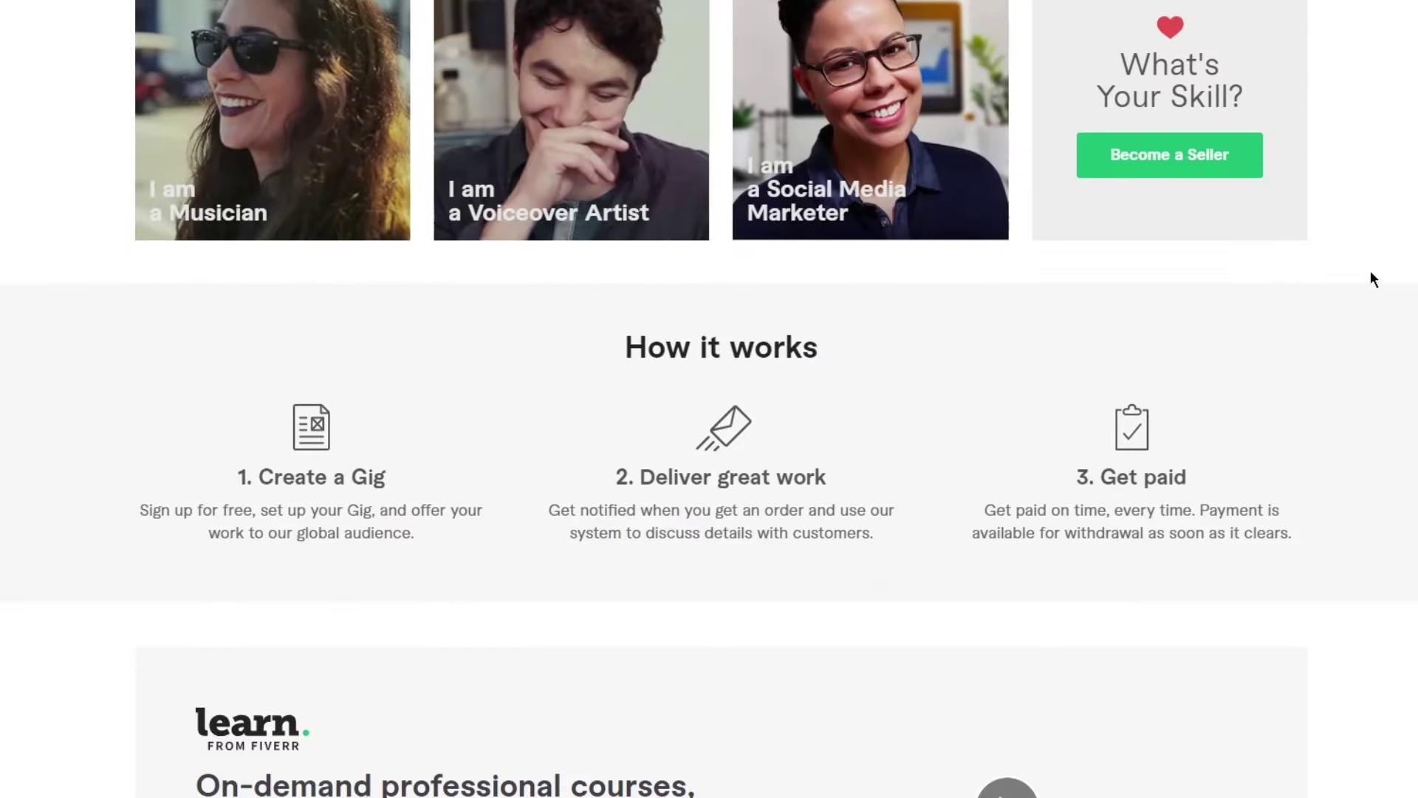
pyautogui.scroll(11, 1371, 270)
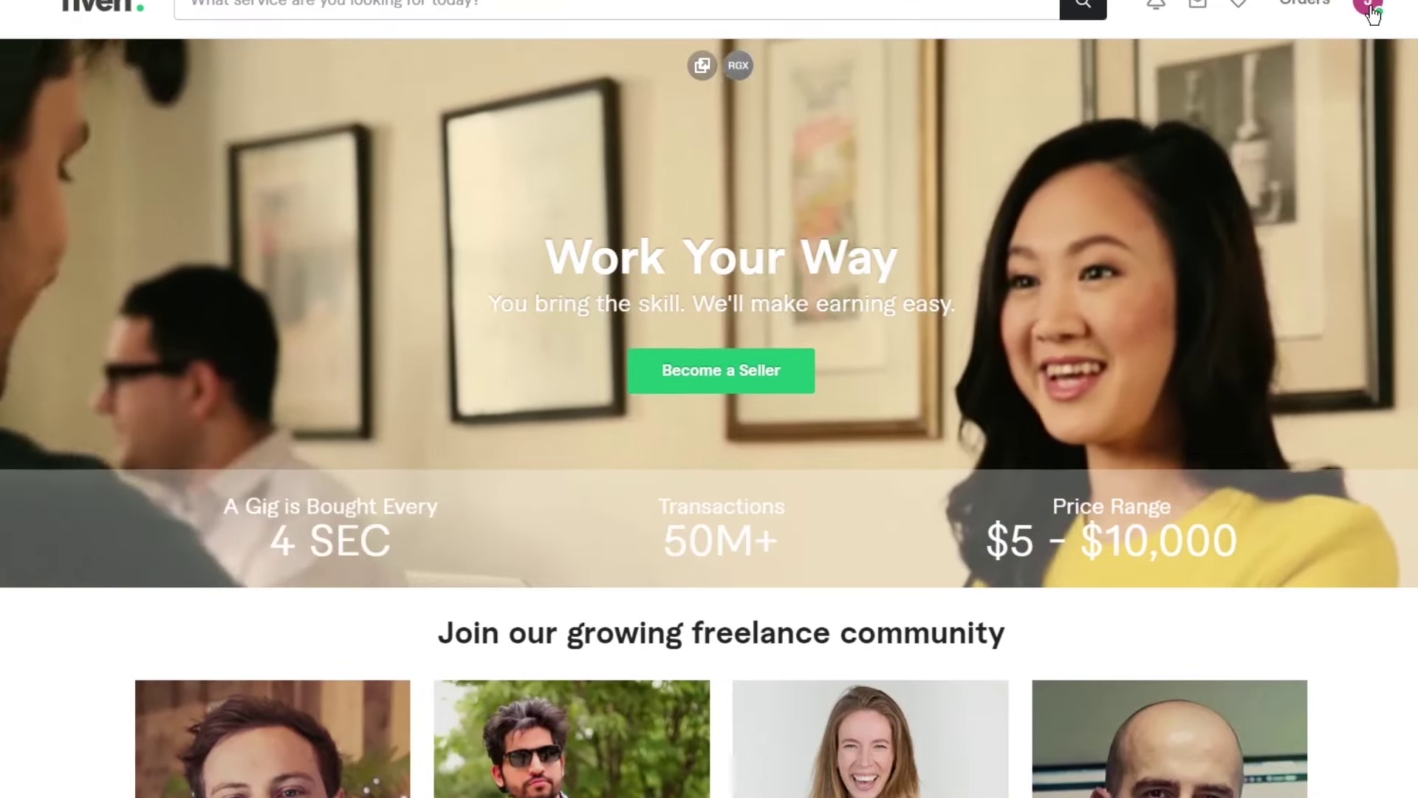
pyautogui.click(1370, 10)
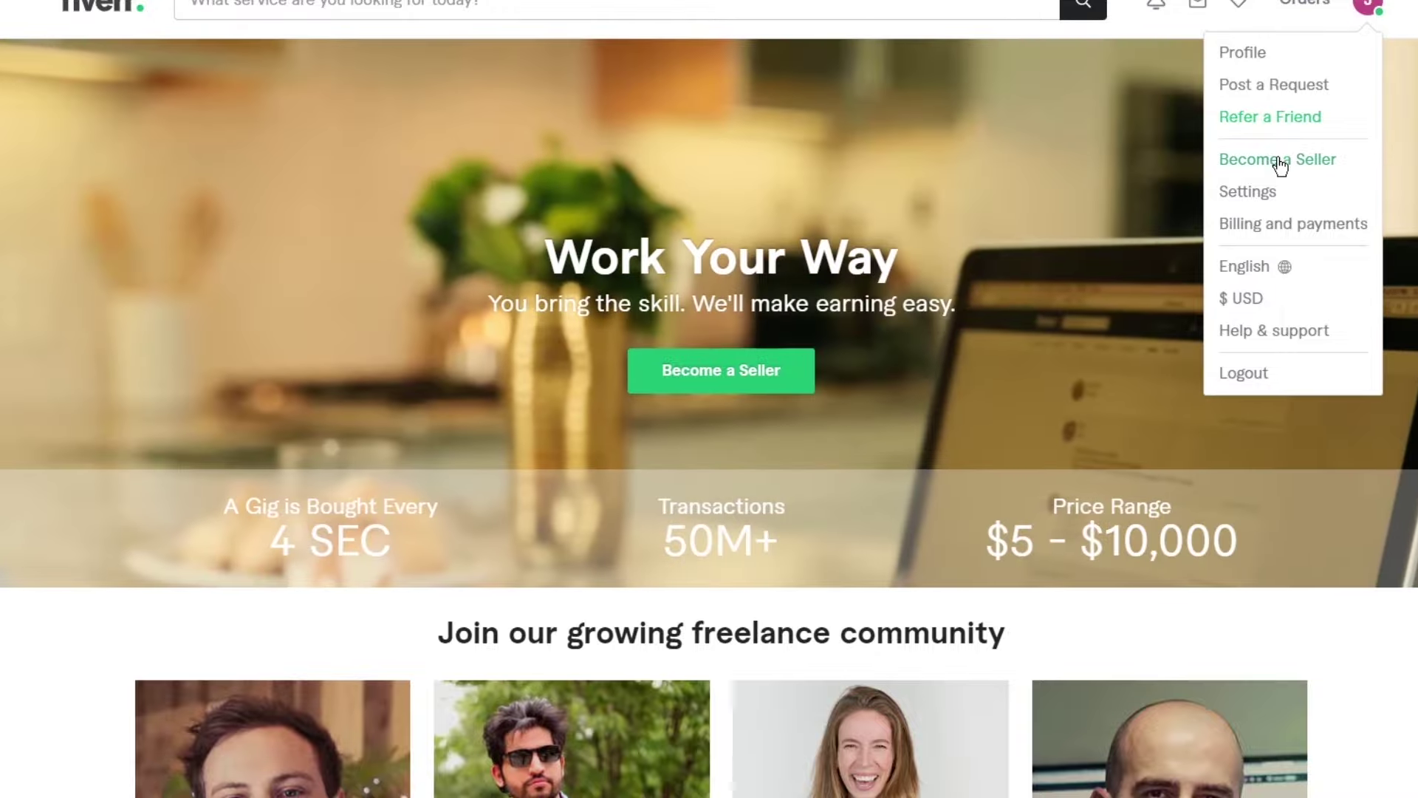
pyautogui.click(1278, 161)
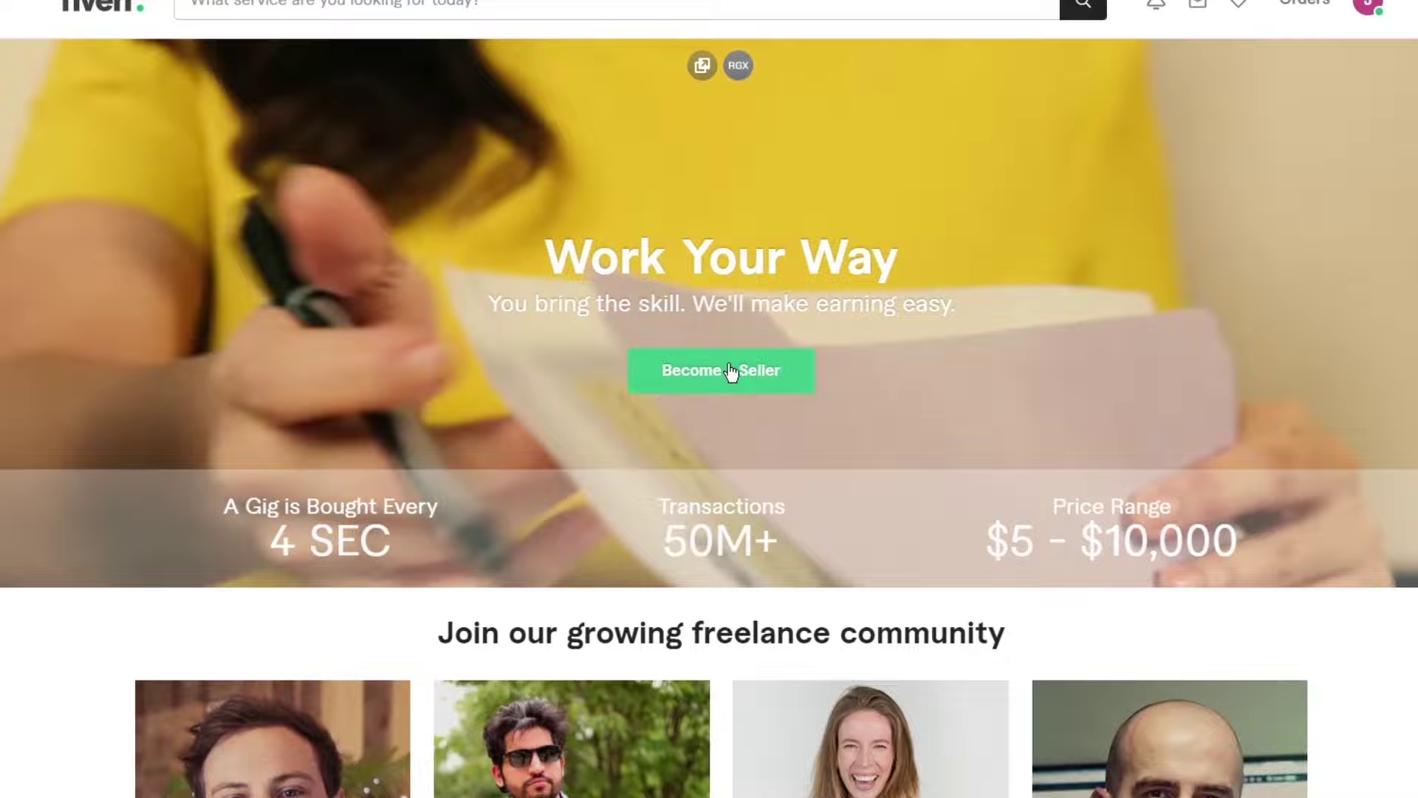
# Start becoming a seller and continue past the intro pages to Personal Info.
pyautogui.click(731, 372)
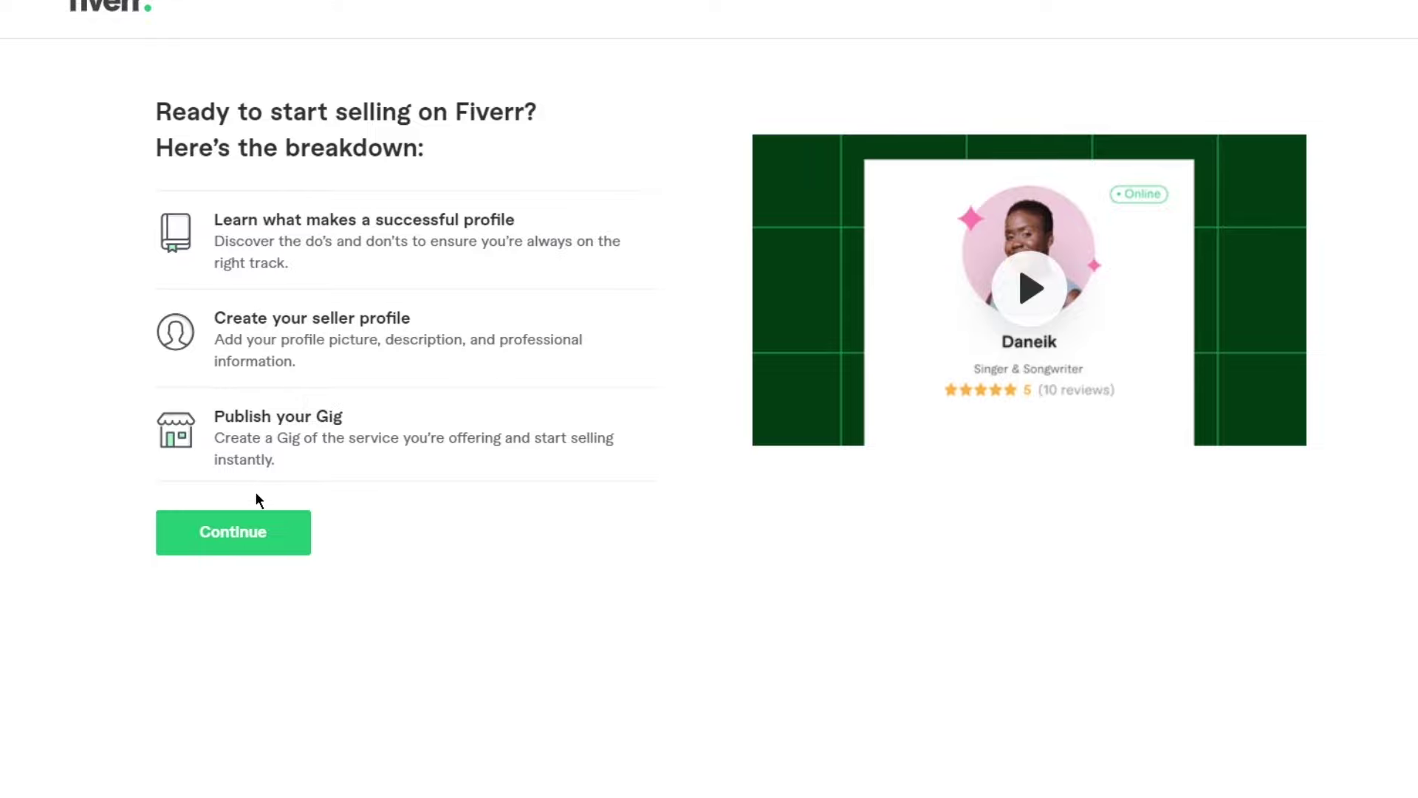
pyautogui.click(257, 533)
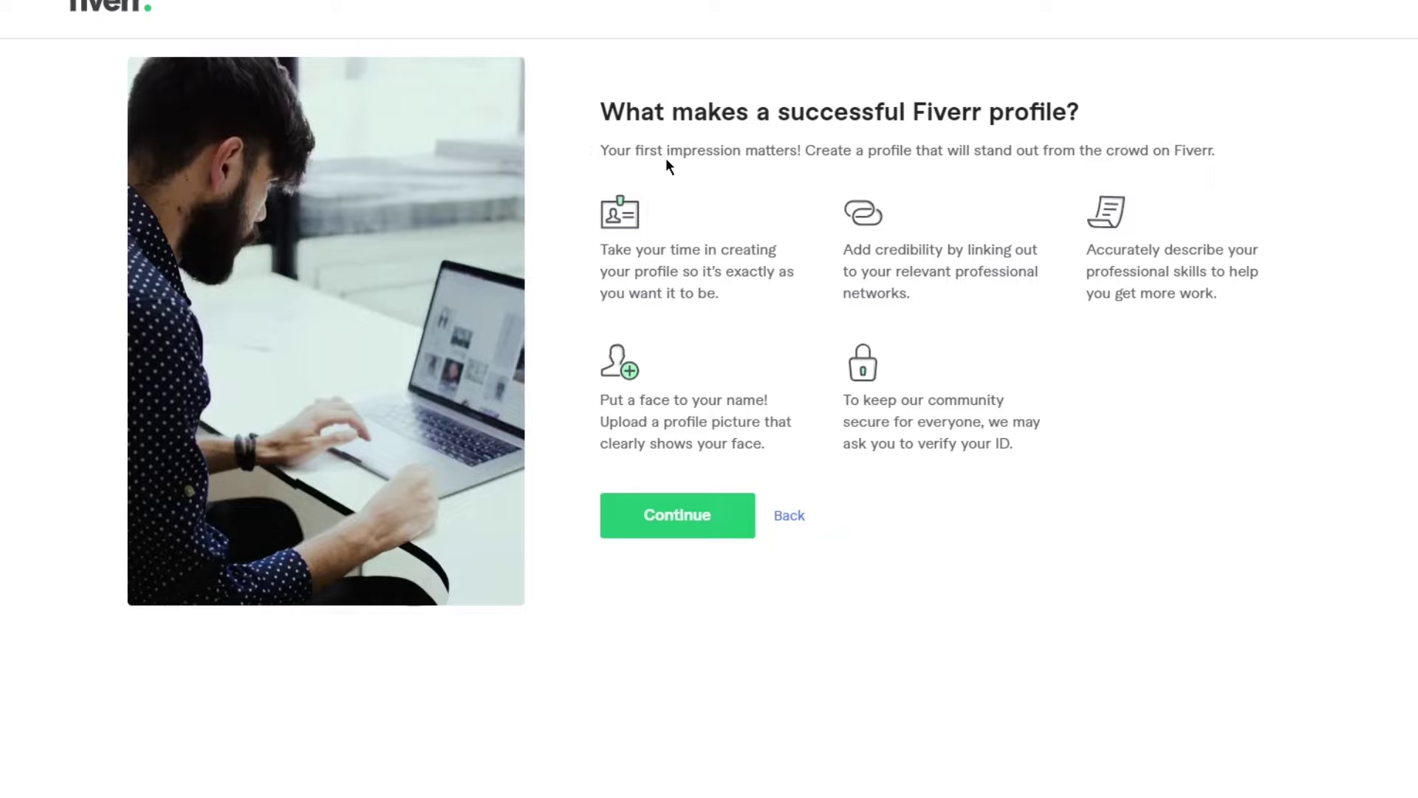
pyautogui.click(702, 509)
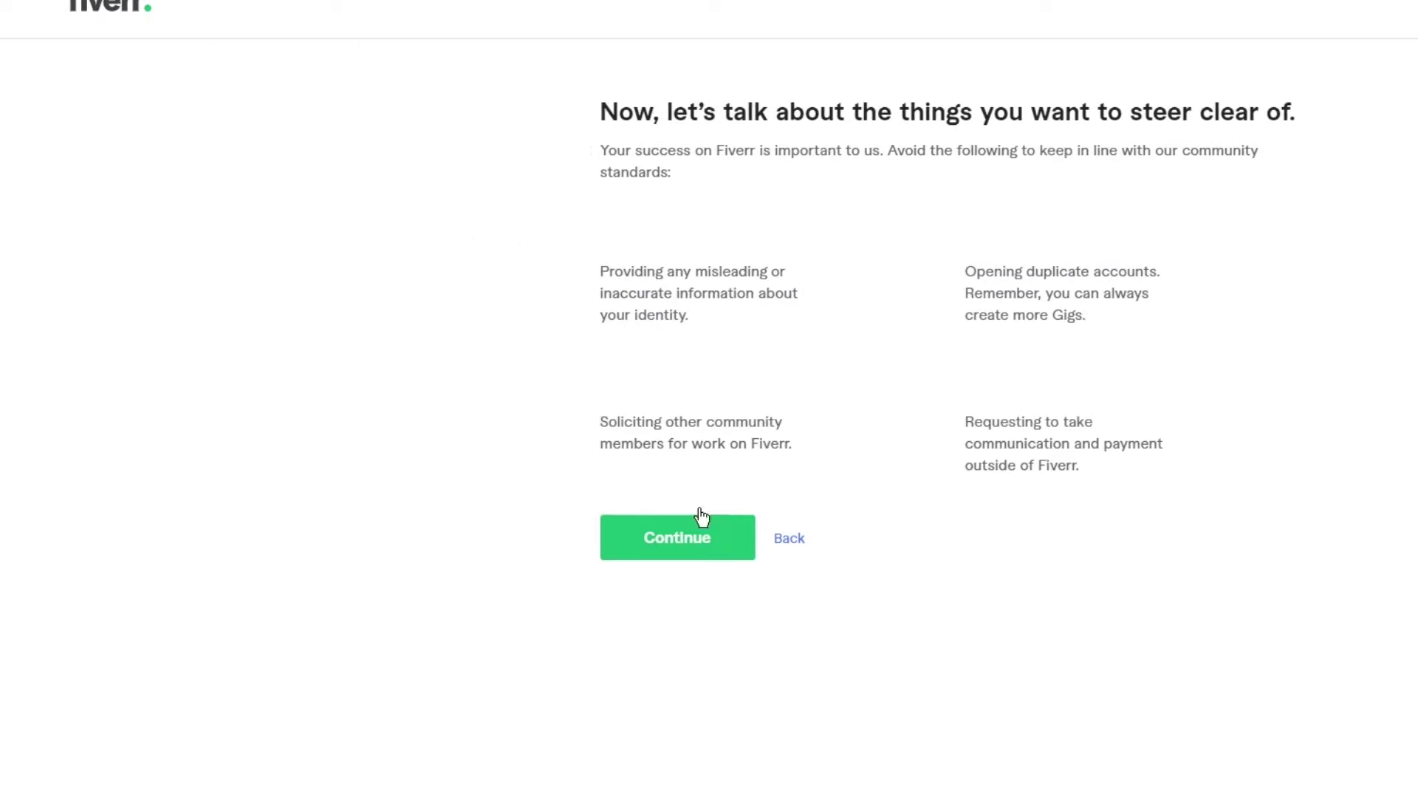
pyautogui.click(690, 563)
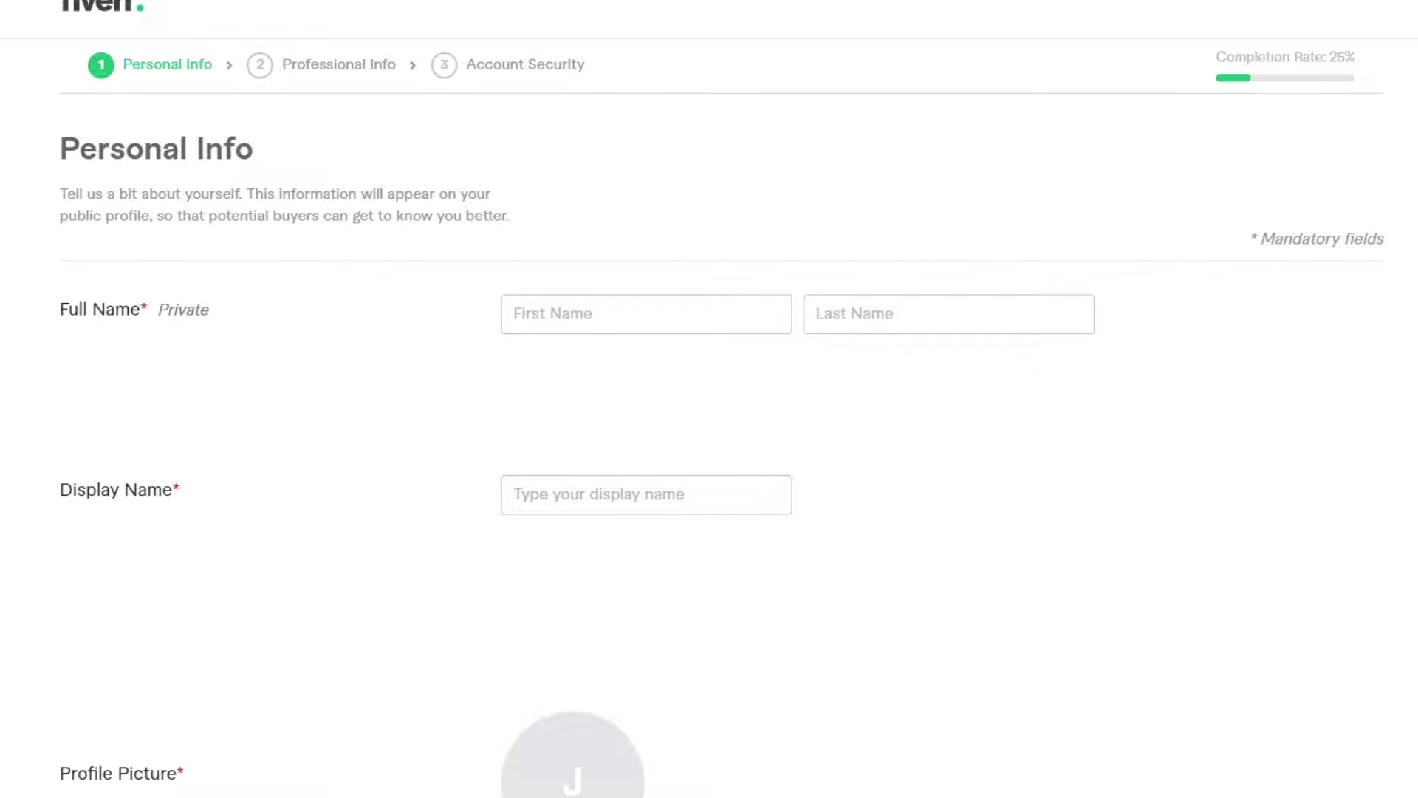
# Fill first and last name from autofill suggestions and type the display name.
pyautogui.click(584, 318)
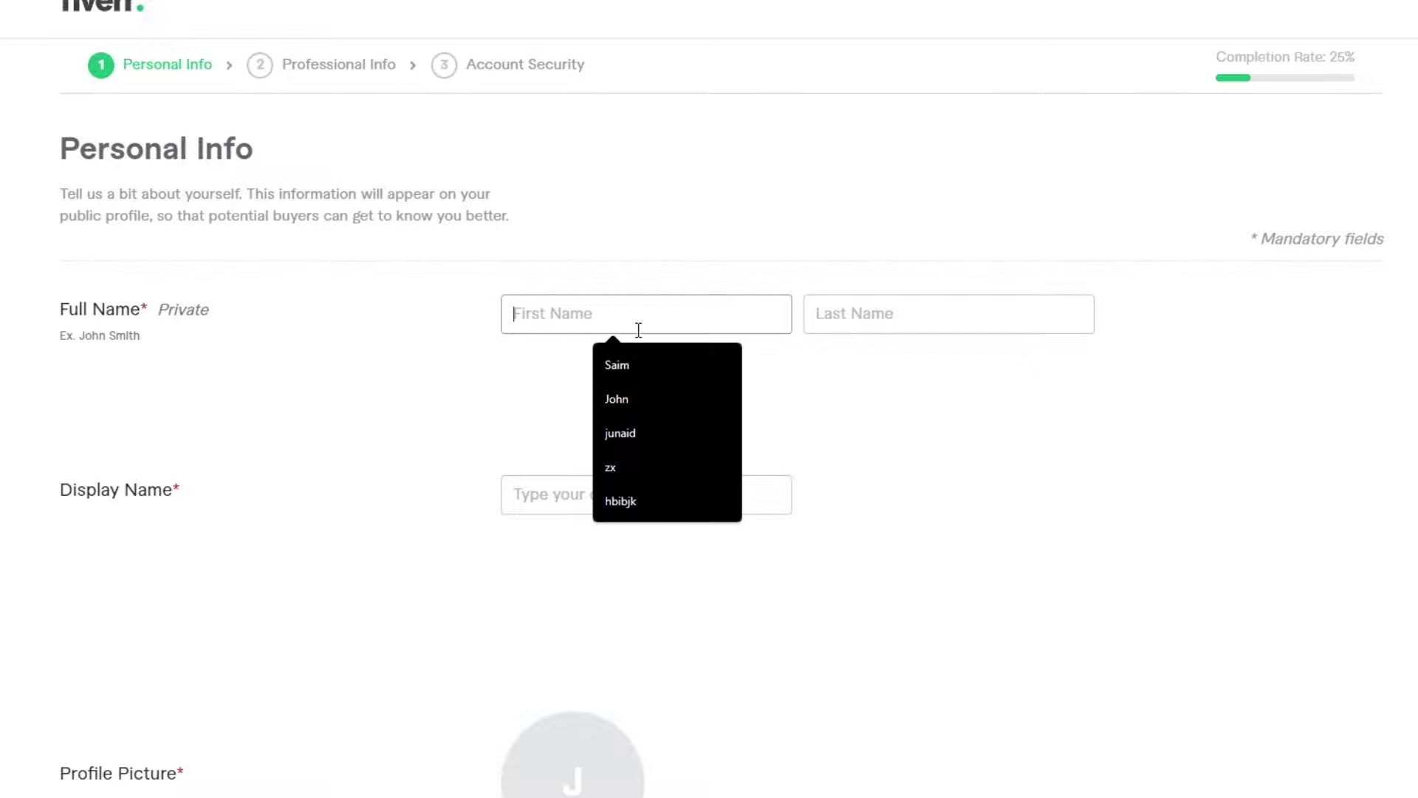
pyautogui.click(674, 402)
pyautogui.click(847, 319)
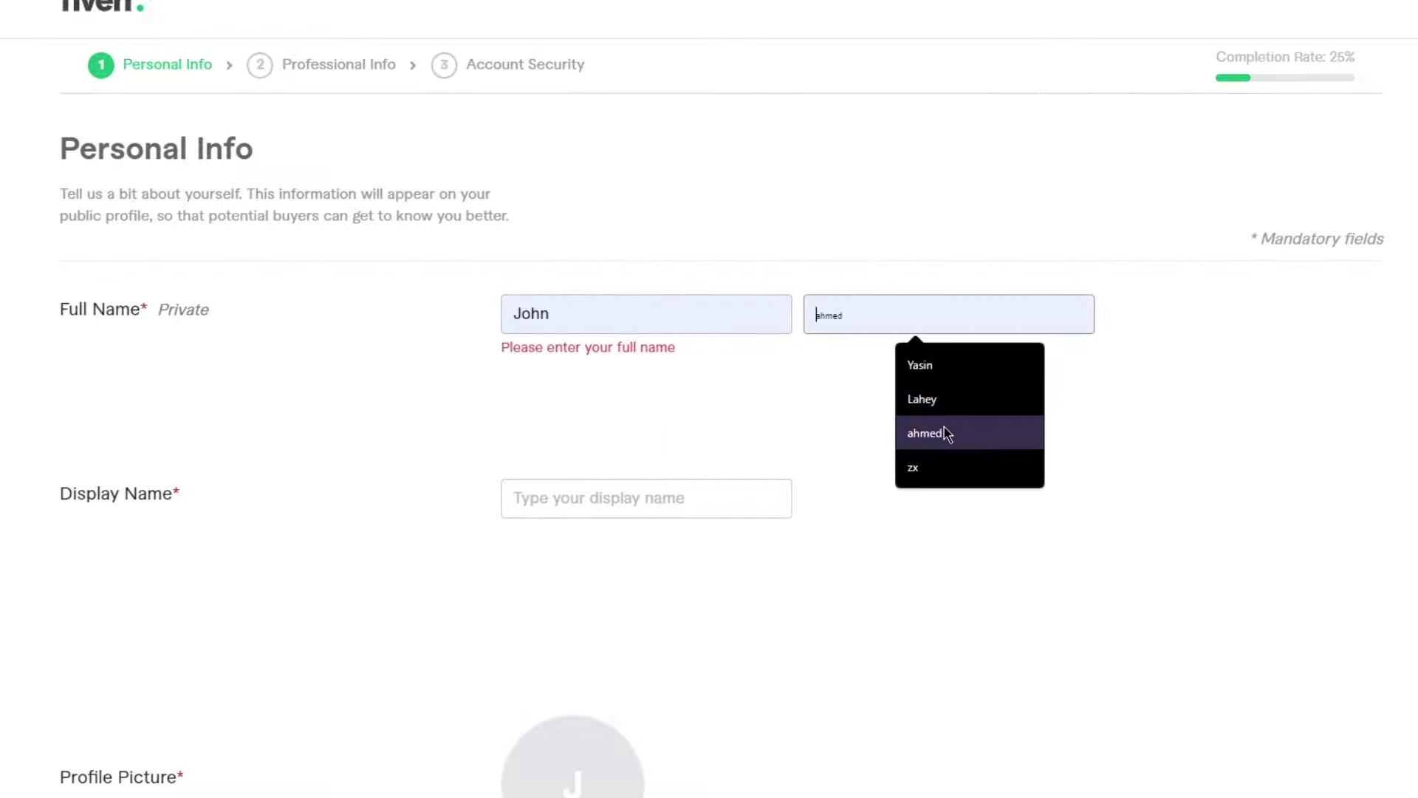
pyautogui.click(927, 464)
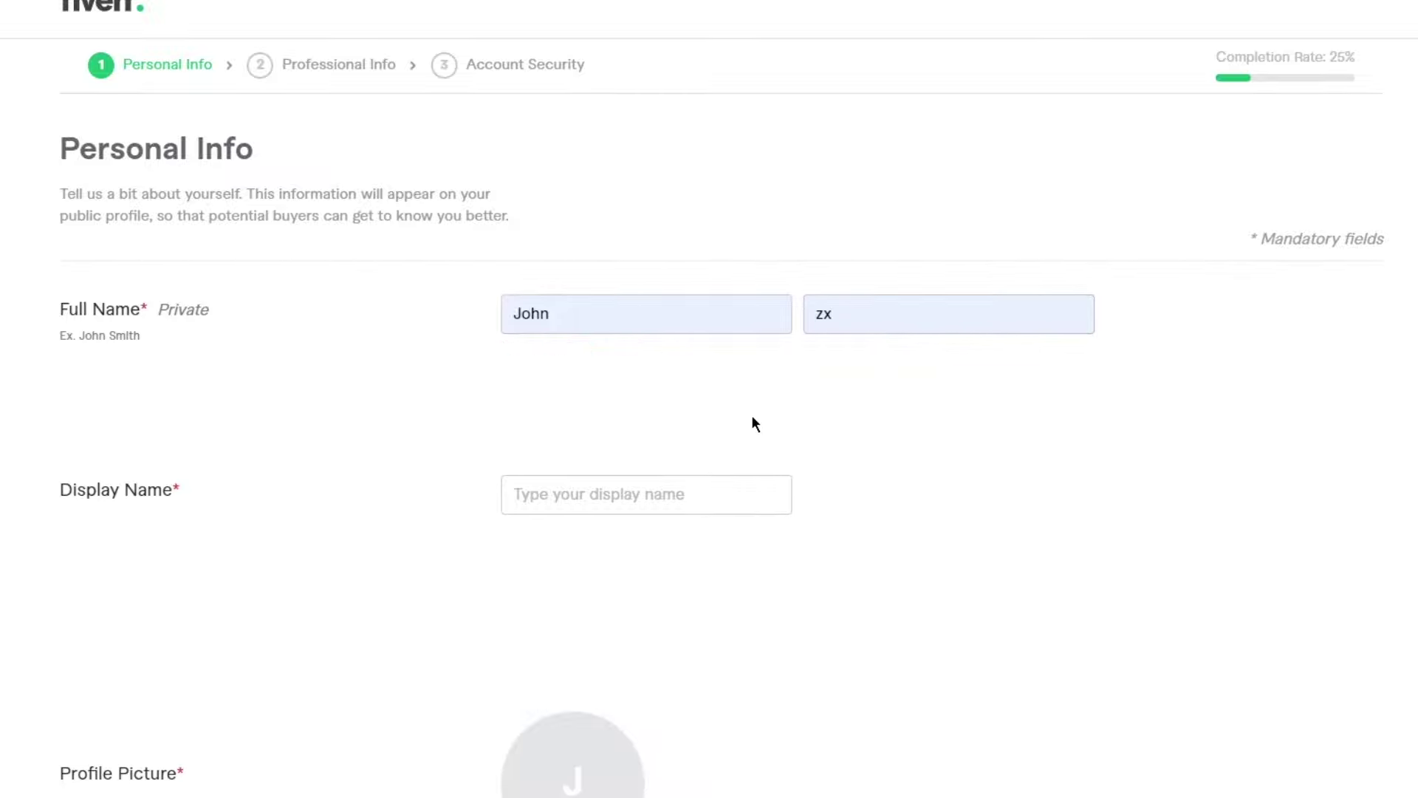
pyautogui.click(655, 496)
pyautogui.write('John Zjohn')
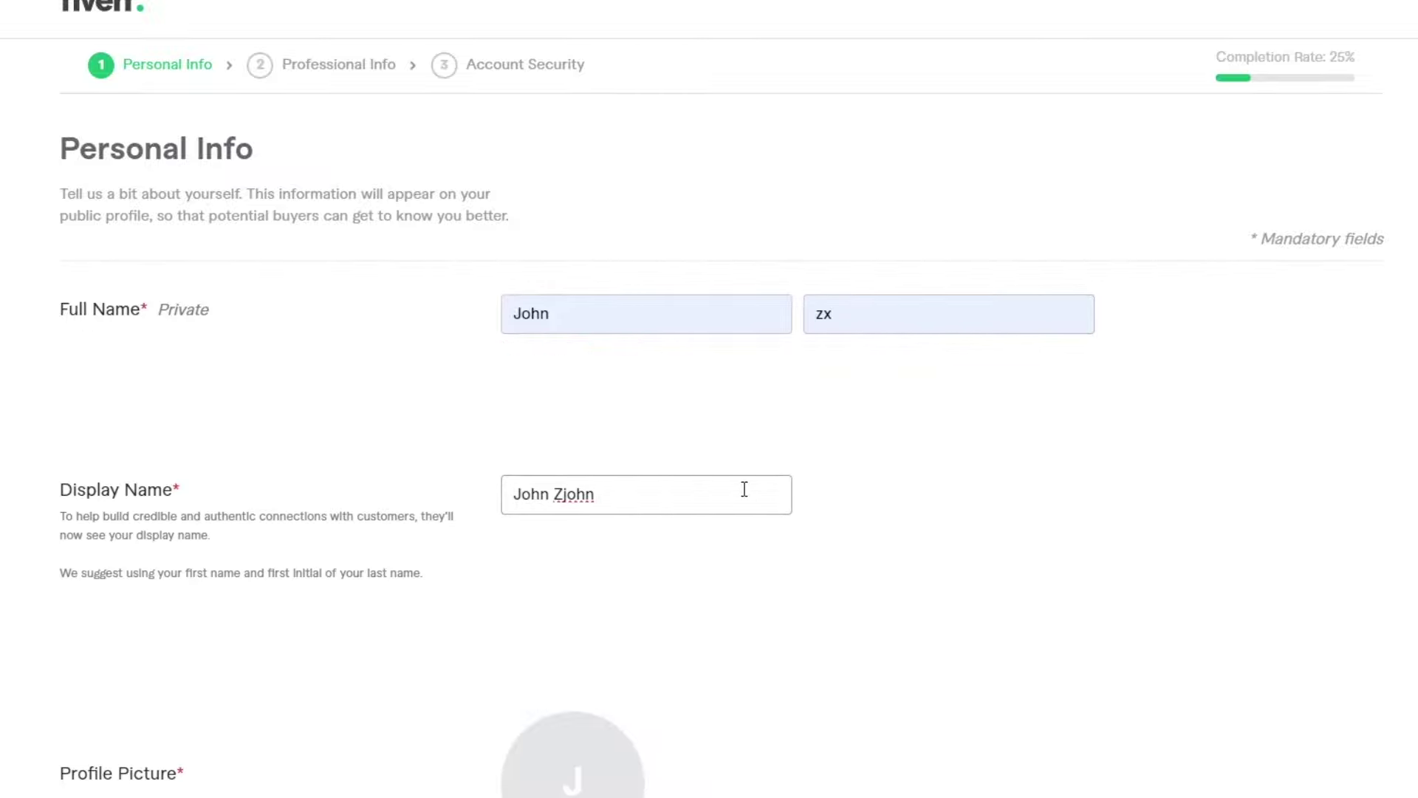
pyautogui.click(936, 328)
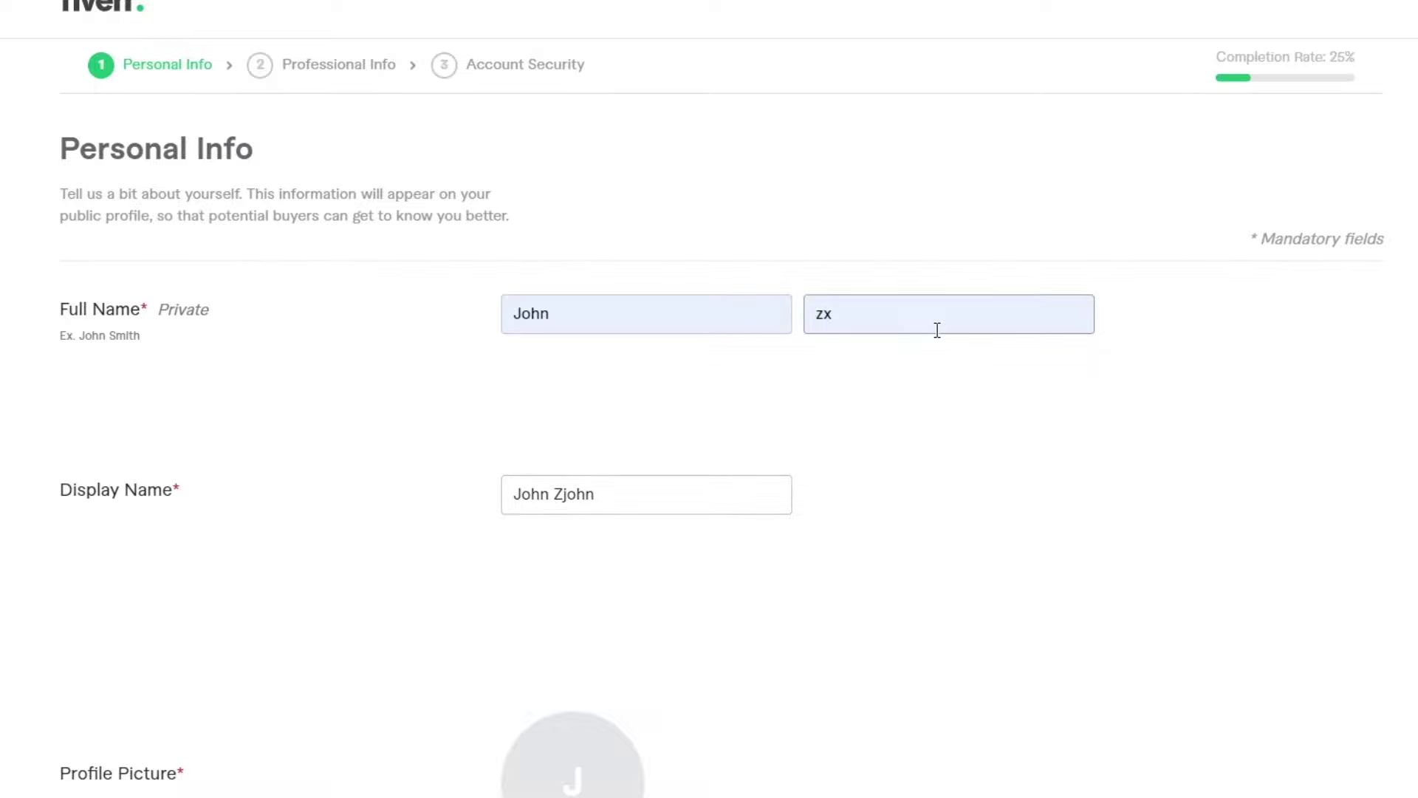
pyautogui.scroll(-4, 773, 399)
pyautogui.scroll(-4, 777, 398)
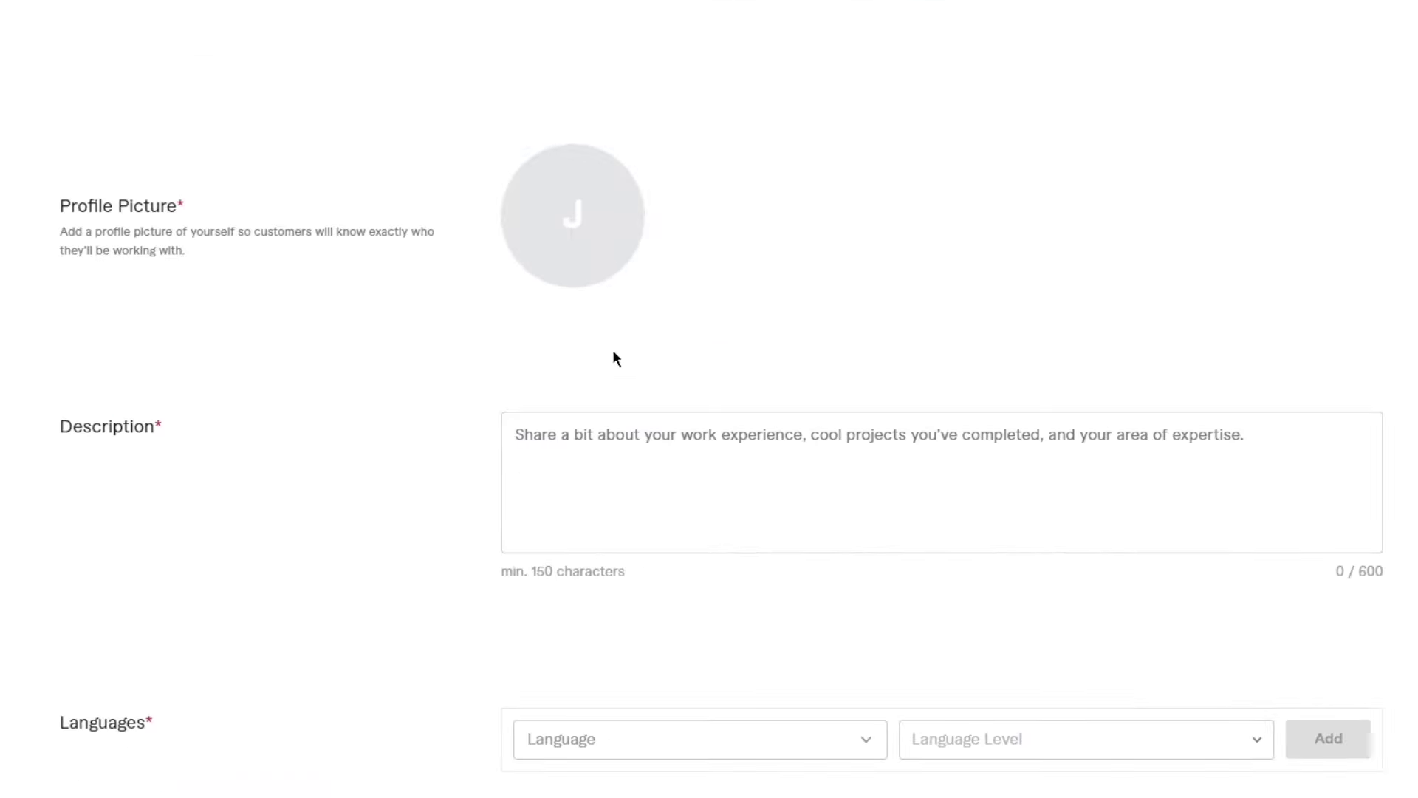
# Upload Screenshot (365) as the profile picture, then focus the Description box.
pyautogui.click(534, 227)
pyautogui.scroll(-10, 367, 126)
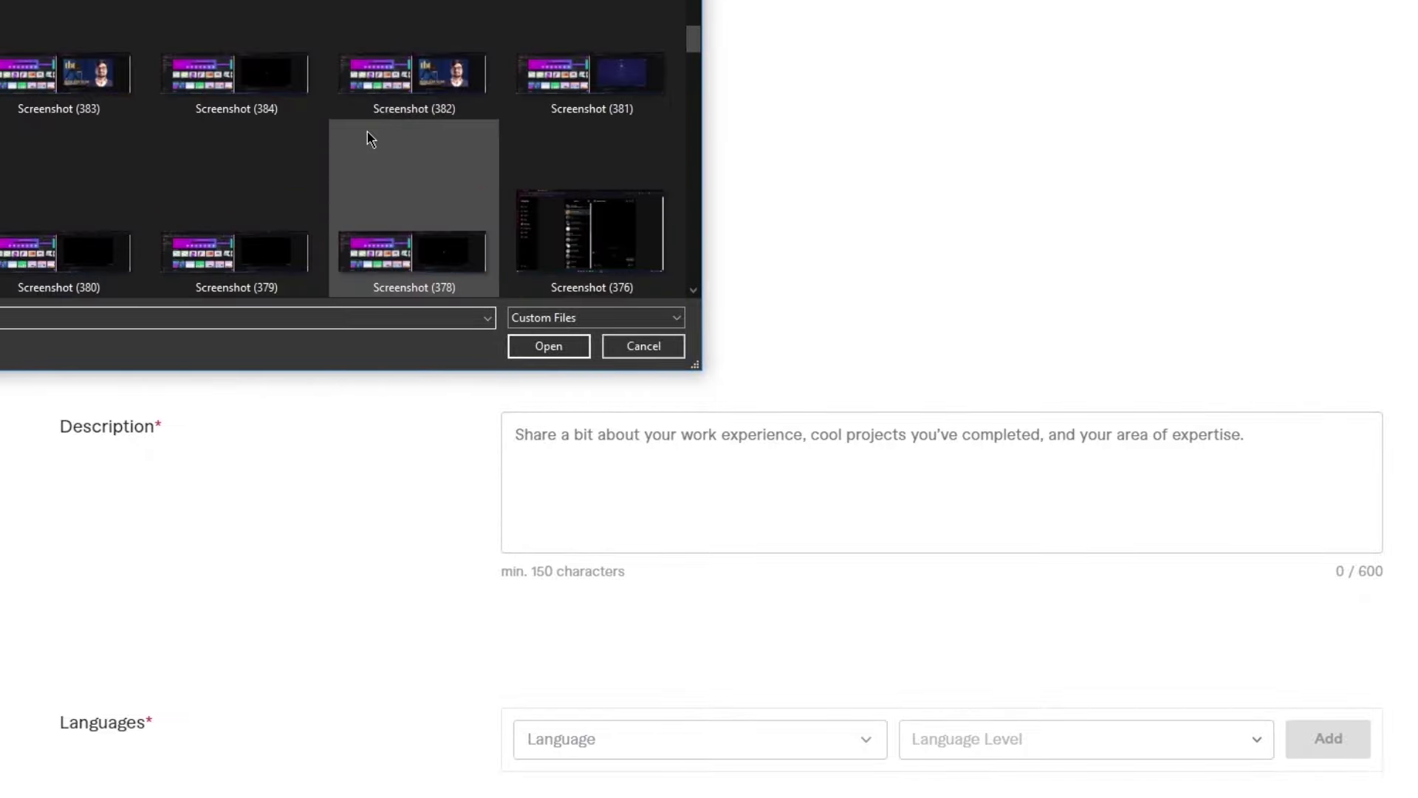
pyautogui.scroll(-8, 325, 159)
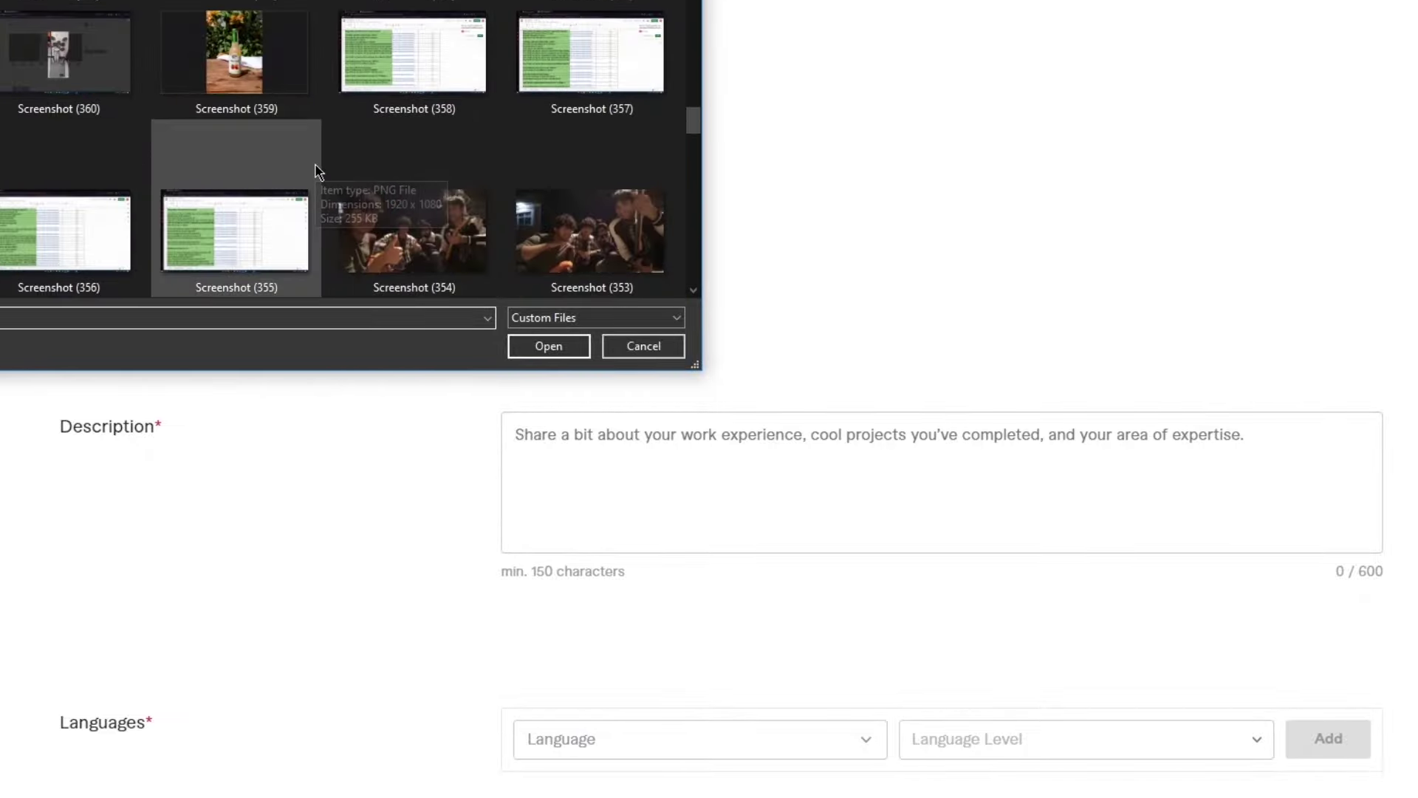
pyautogui.scroll(-10, 326, 175)
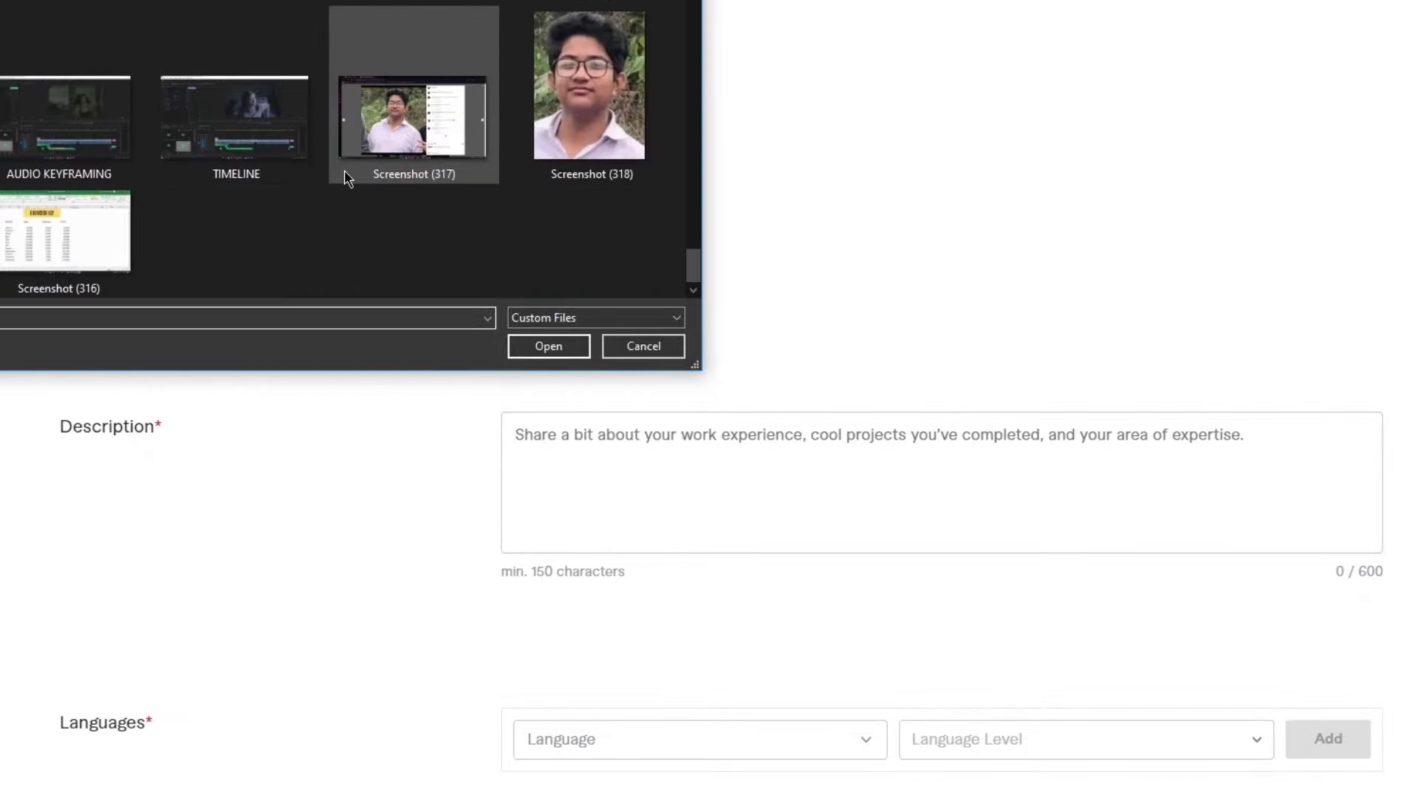
pyautogui.scroll(8, 306, 179)
pyautogui.scroll(9, 306, 179)
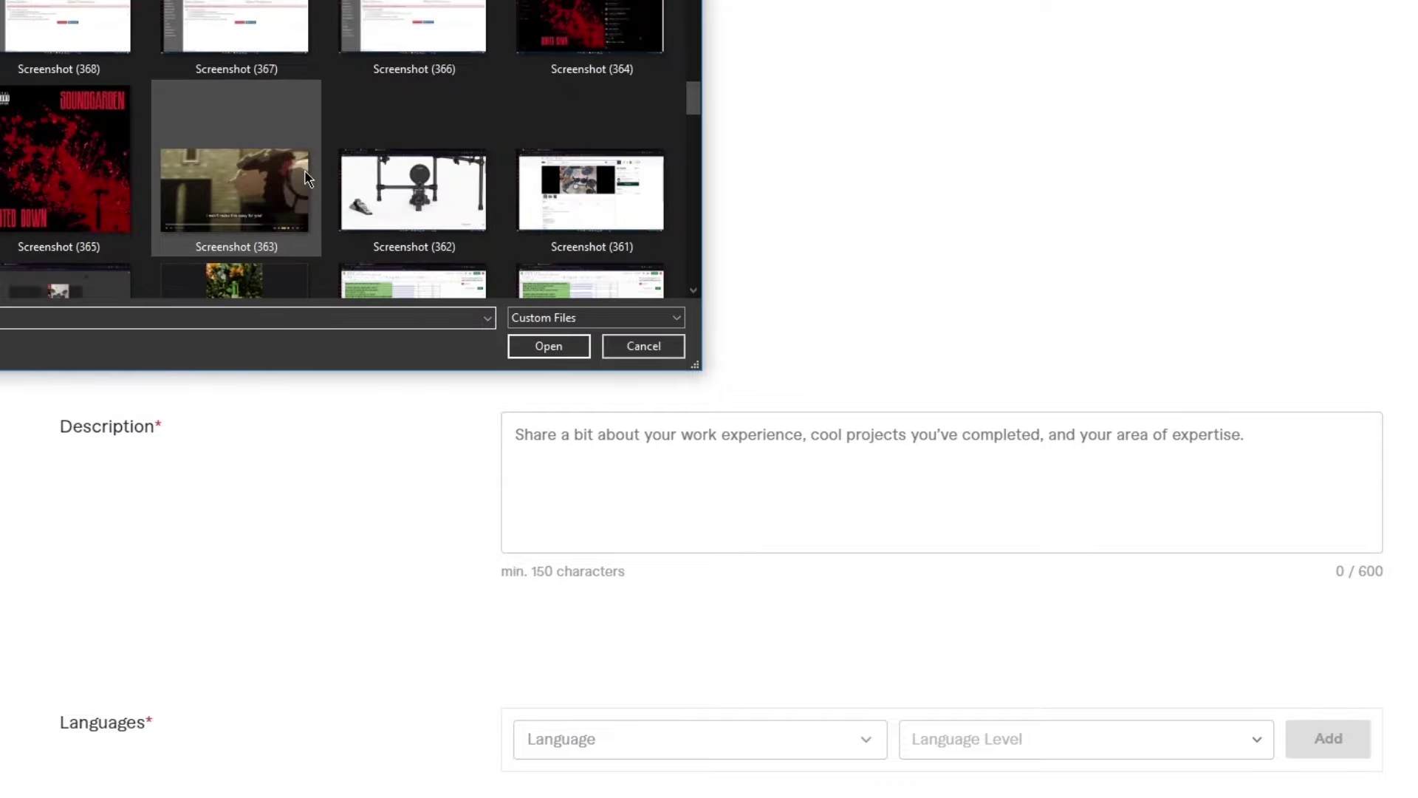
pyautogui.doubleClick(96, 169)
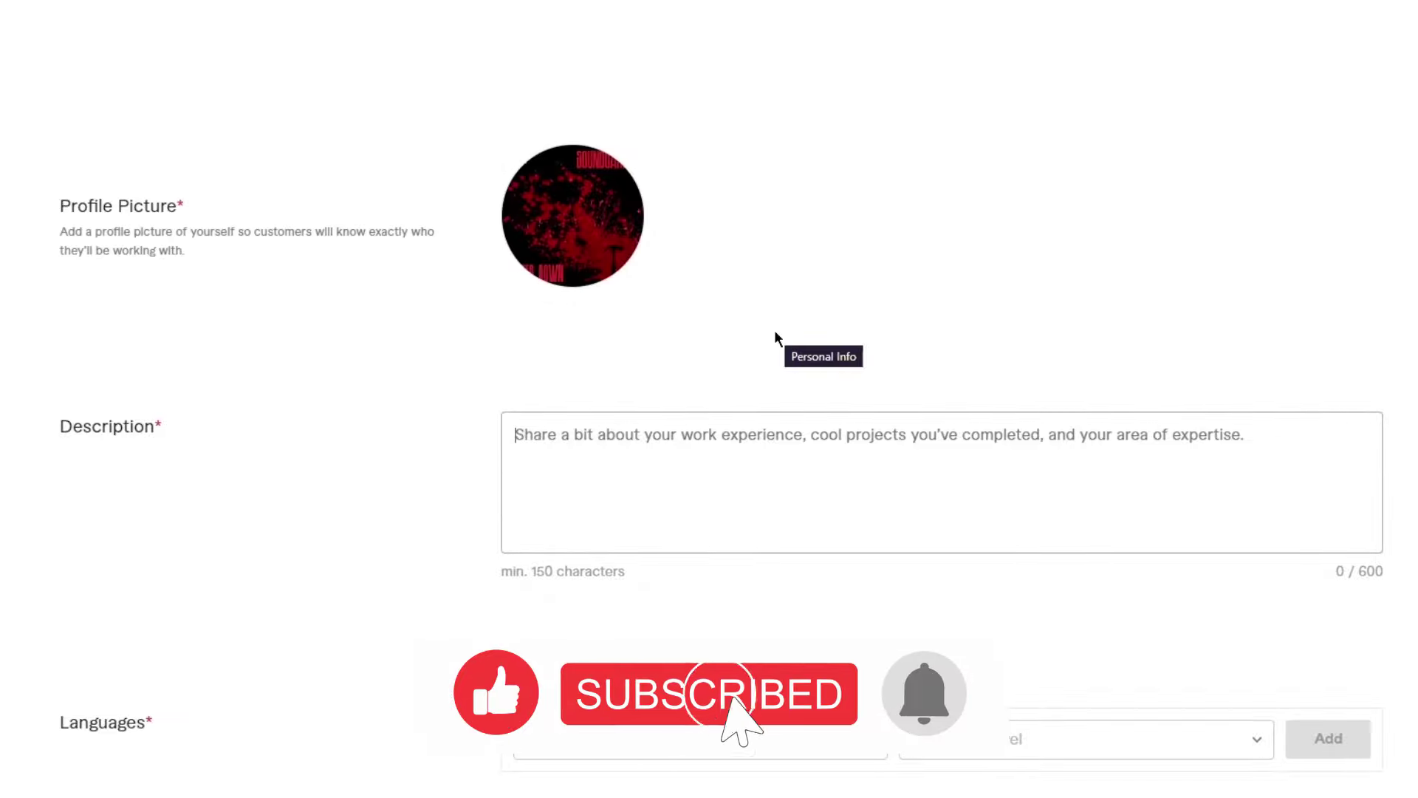
pyautogui.click(727, 426)
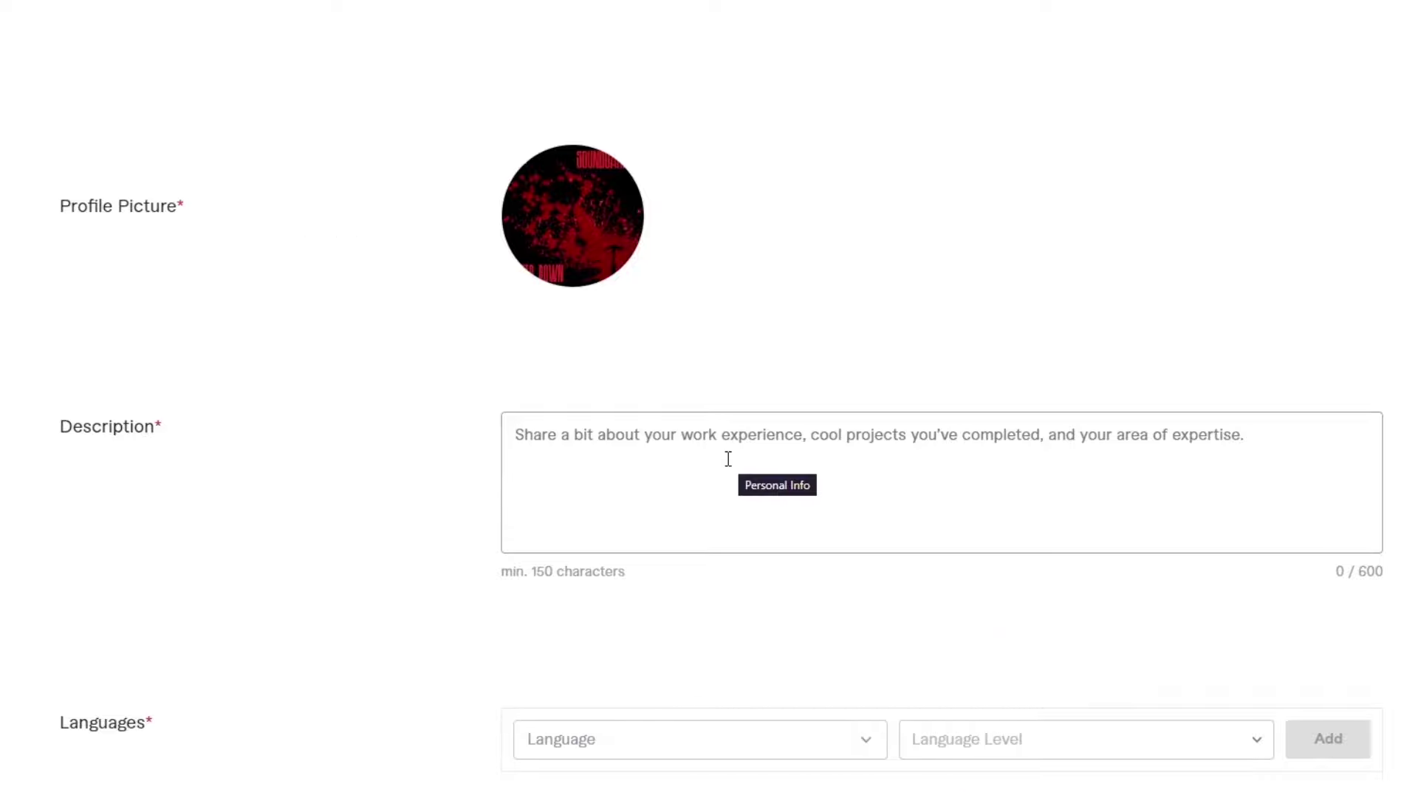
# Paste the saved 600-character sick-mother story into Description from clipboard history.
pyautogui.press('super+v')
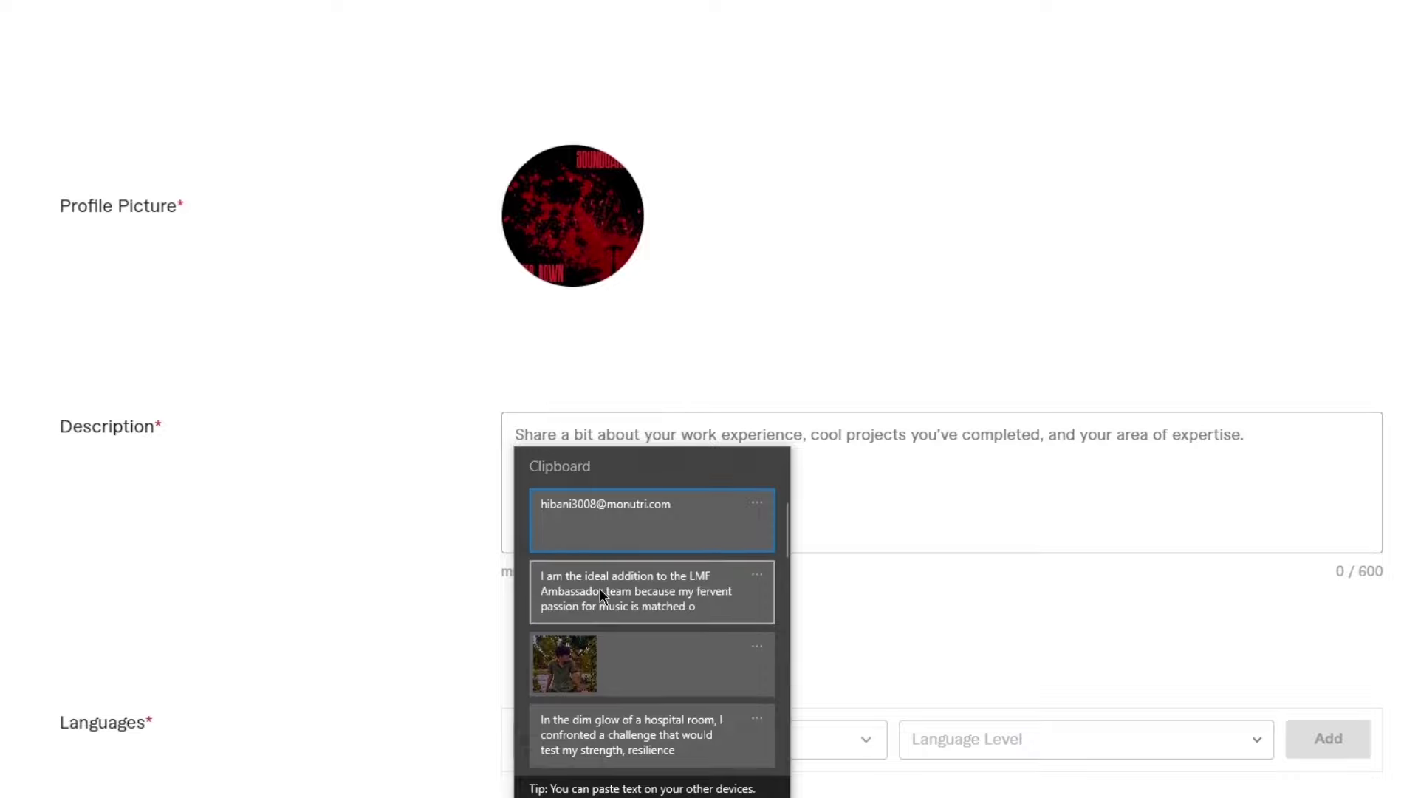
pyautogui.click(630, 720)
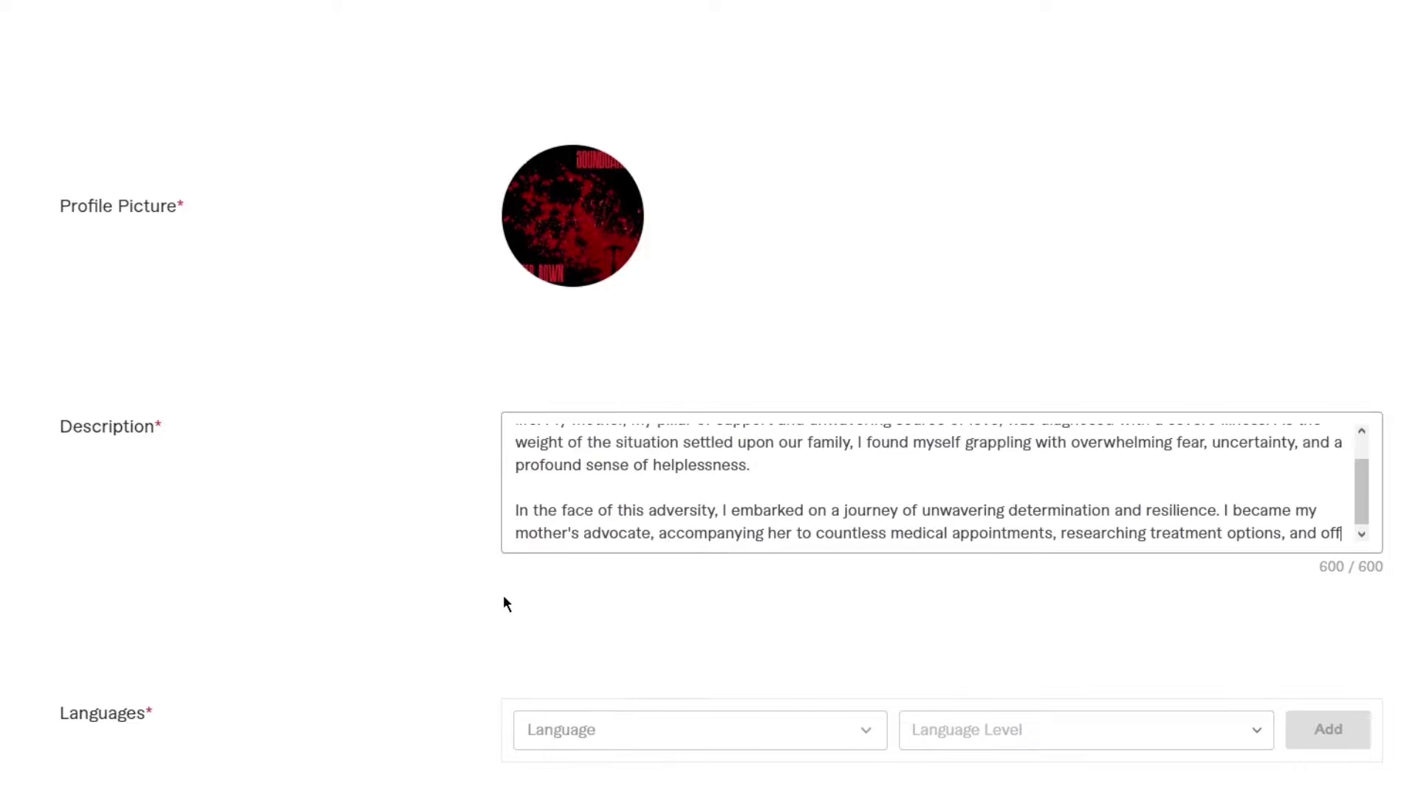
pyautogui.scroll(-1, 503, 596)
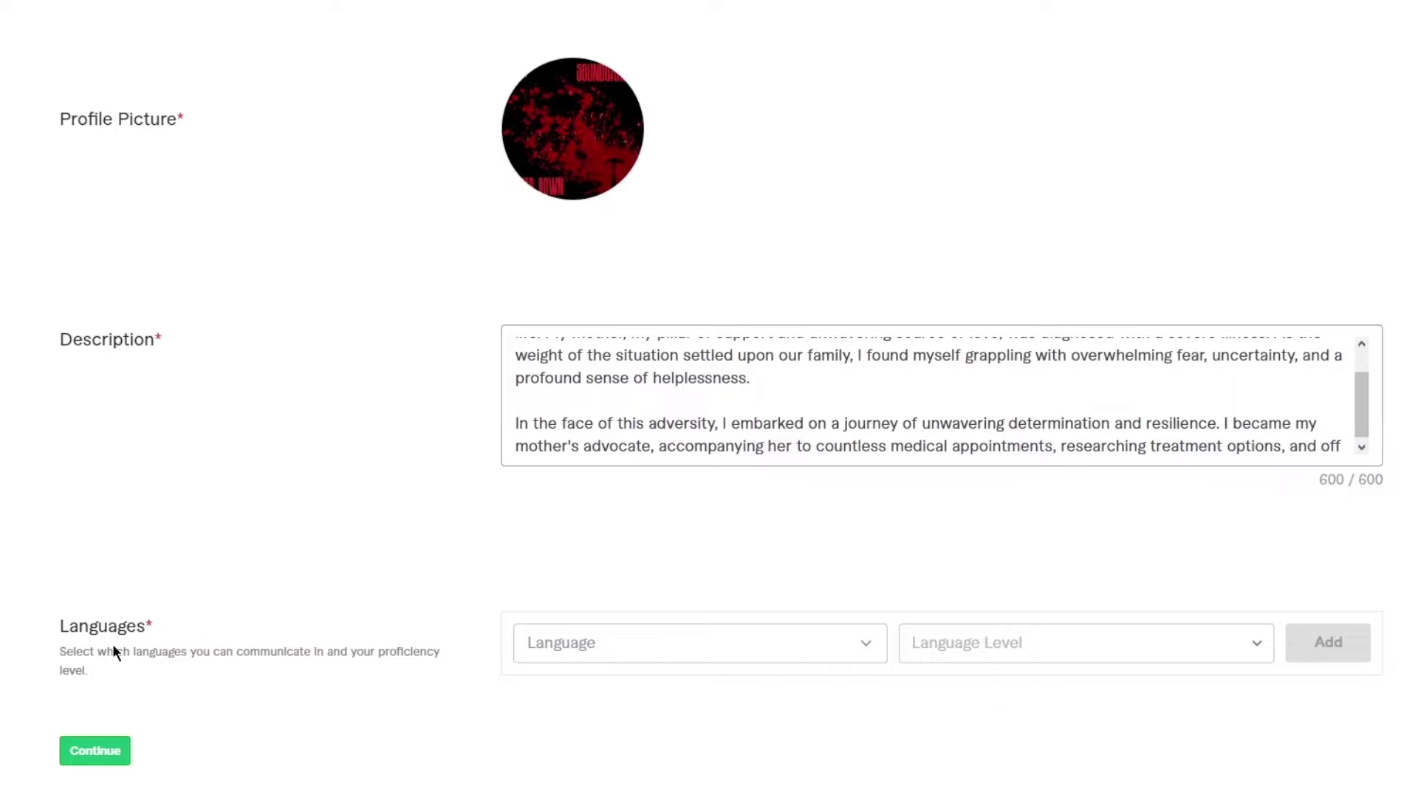
# Add English at Native/Bilingual level and continue to Professional Info.
pyautogui.moveTo(114, 650); pyautogui.dragTo(232, 652)
pyautogui.click(624, 644)
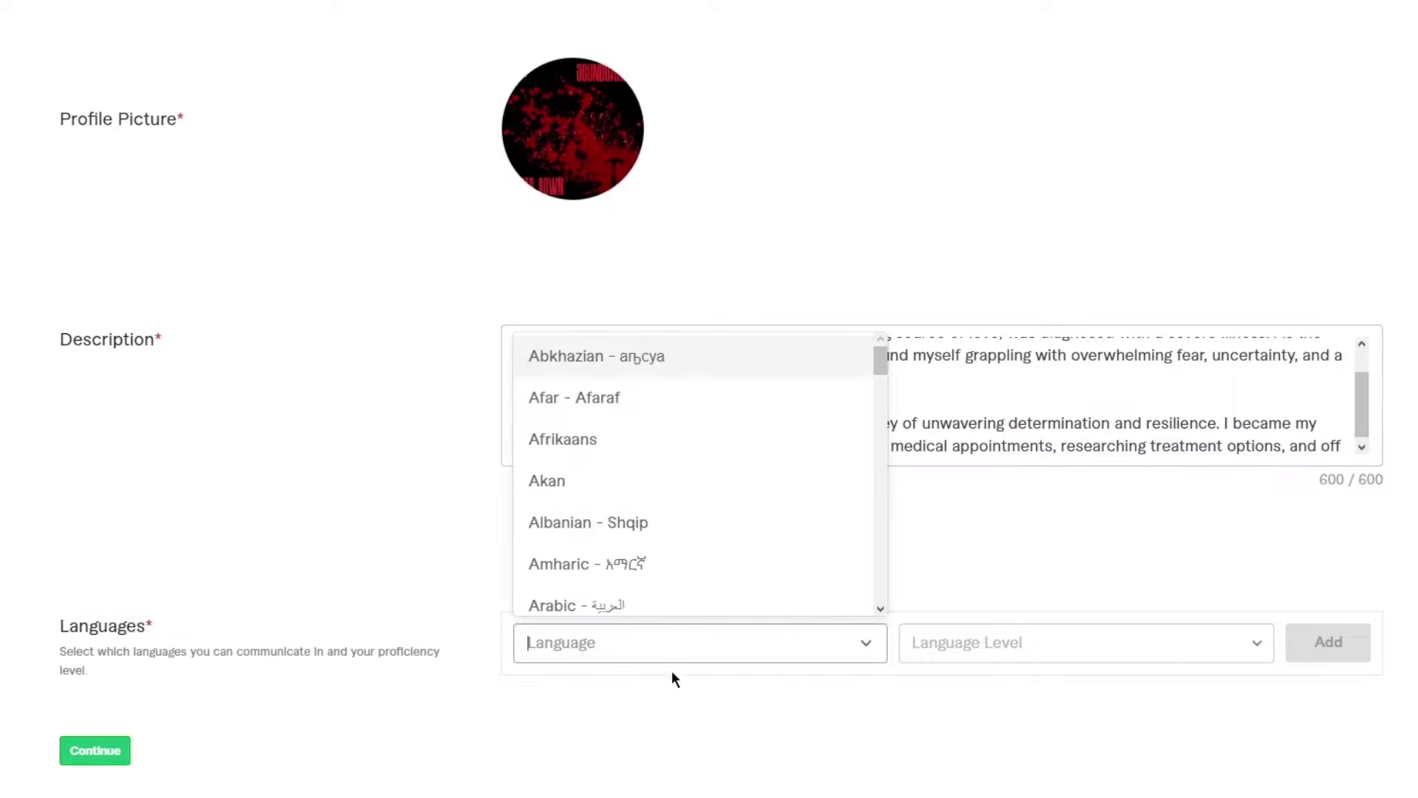
pyautogui.scroll(-10, 633, 507)
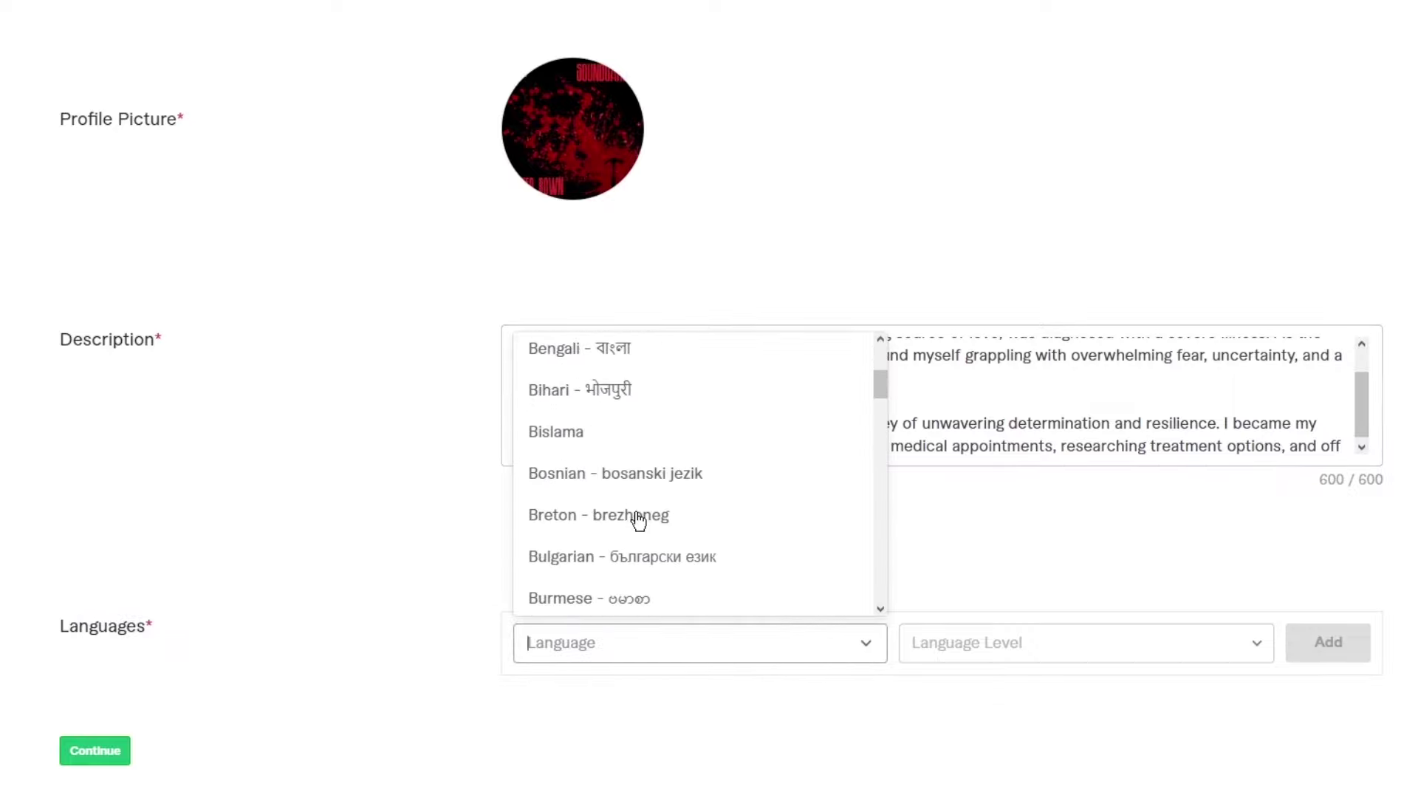
pyautogui.scroll(-12, 637, 521)
pyautogui.scroll(2, 590, 446)
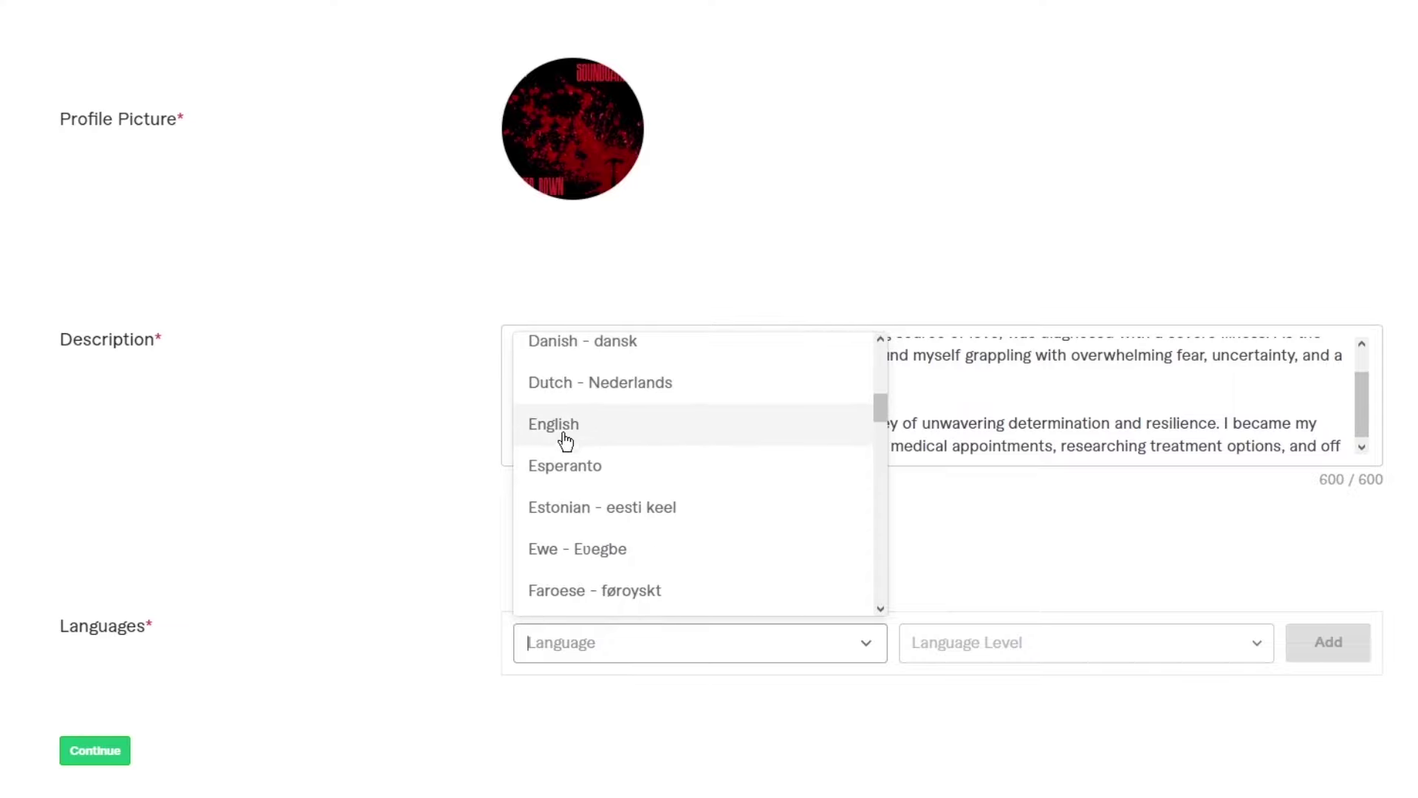
pyautogui.click(566, 439)
pyautogui.click(1004, 647)
pyautogui.click(949, 584)
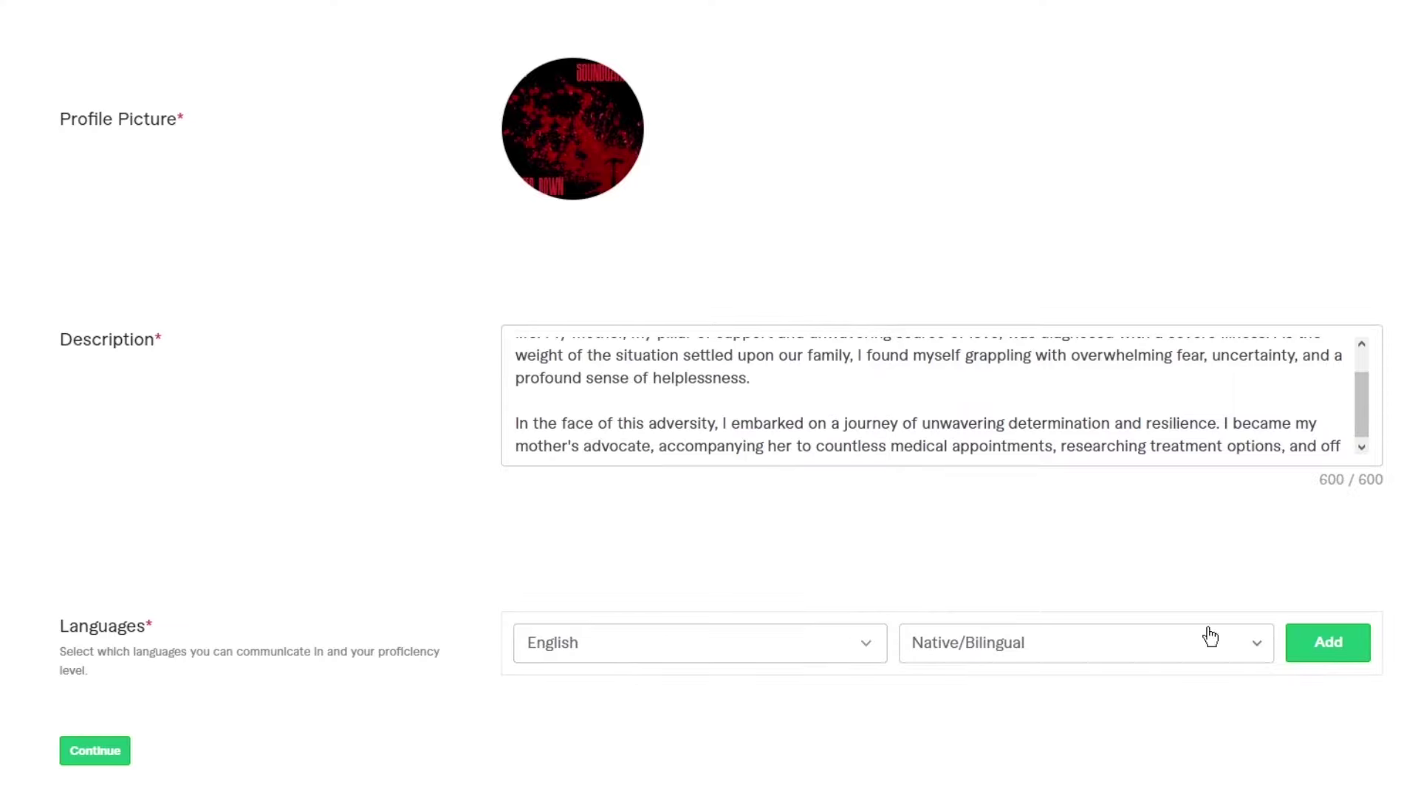
pyautogui.click(1326, 642)
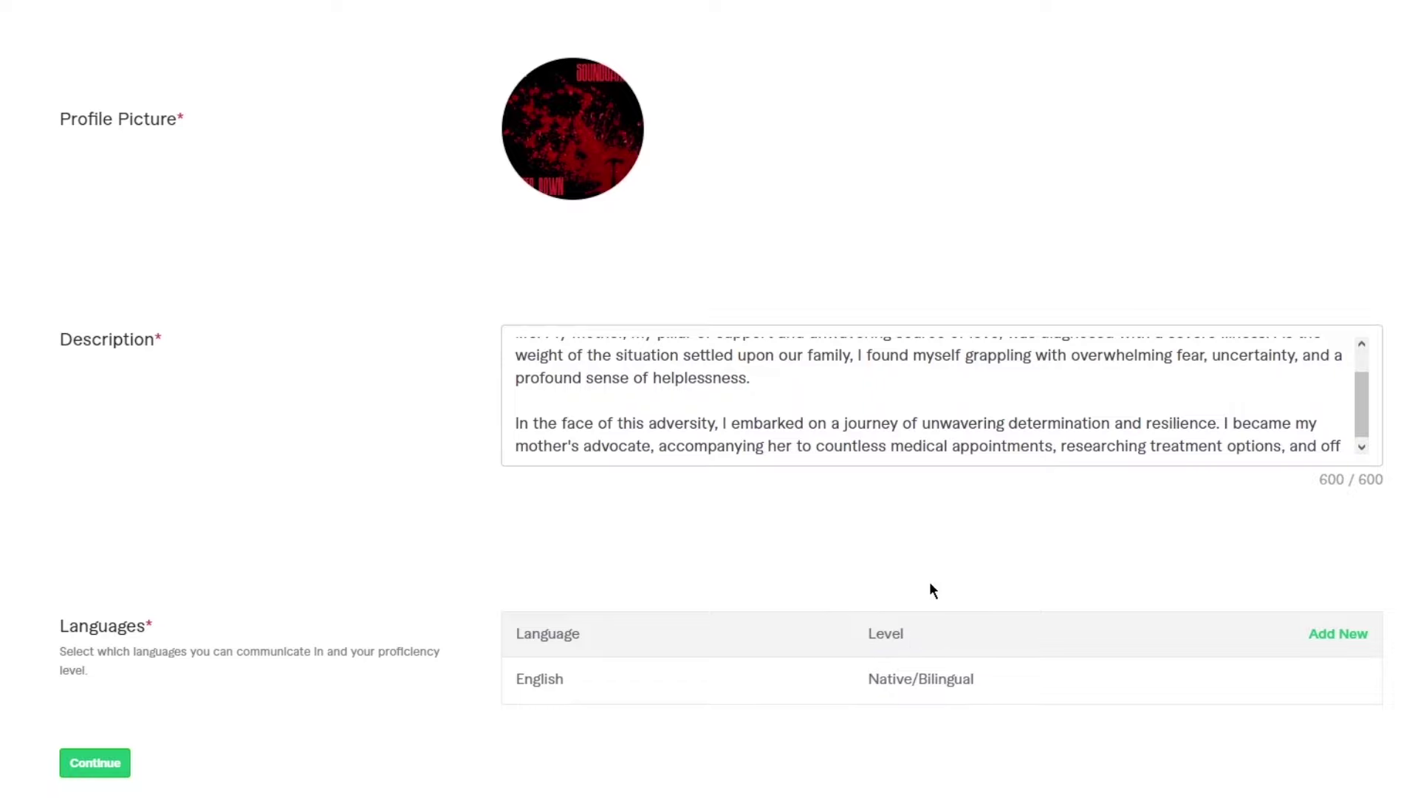
pyautogui.click(97, 764)
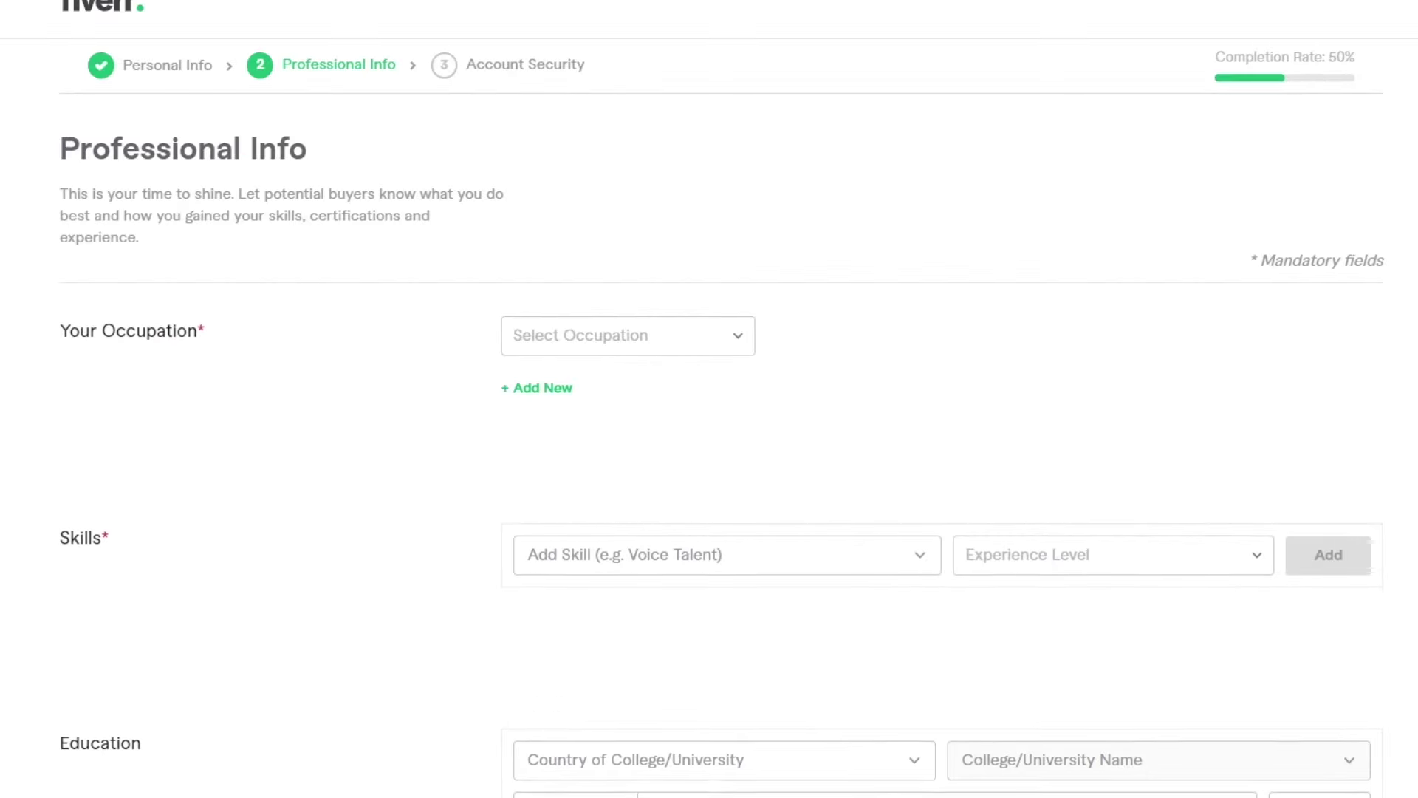
# Choose Music & Audio as the occupation.
pyautogui.click(600, 339)
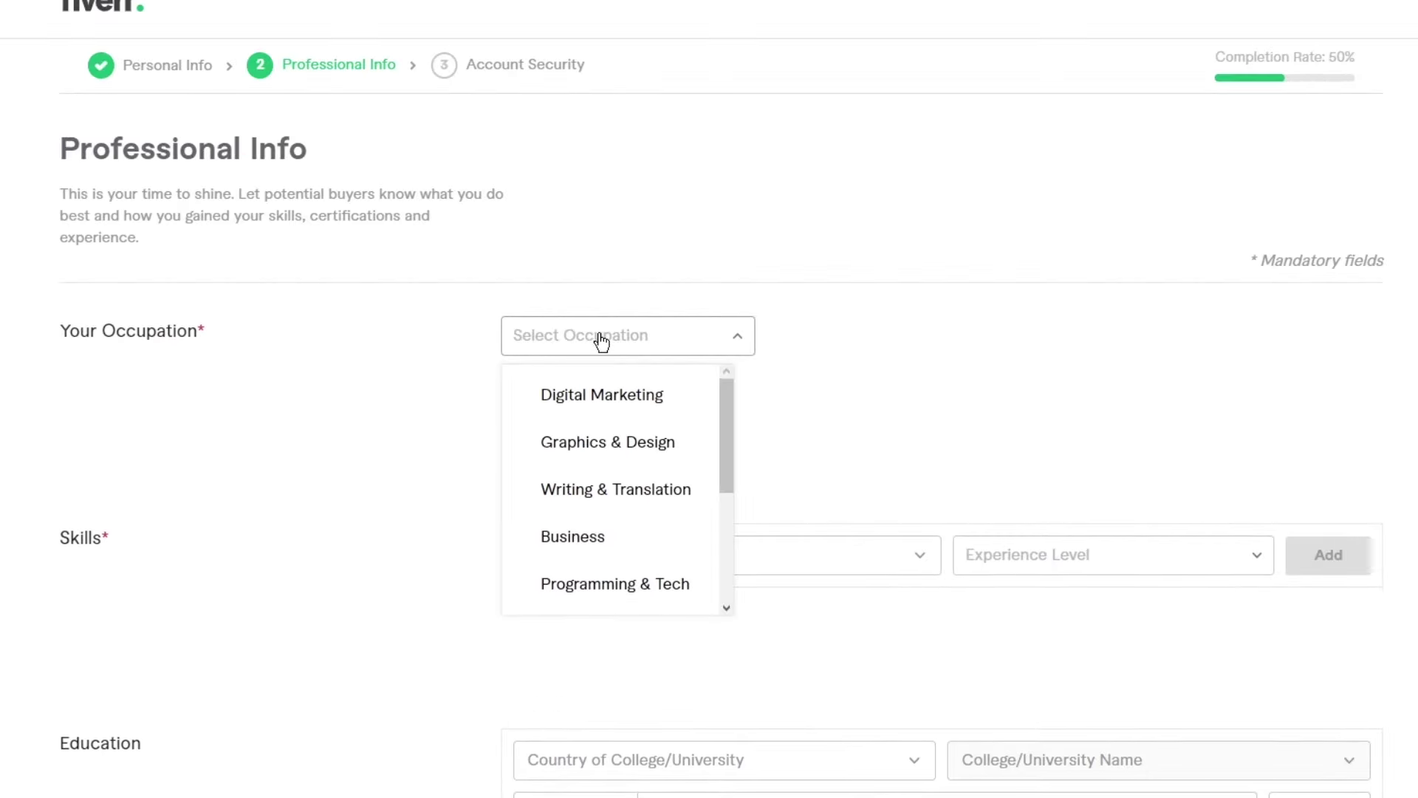
pyautogui.scroll(-3, 652, 453)
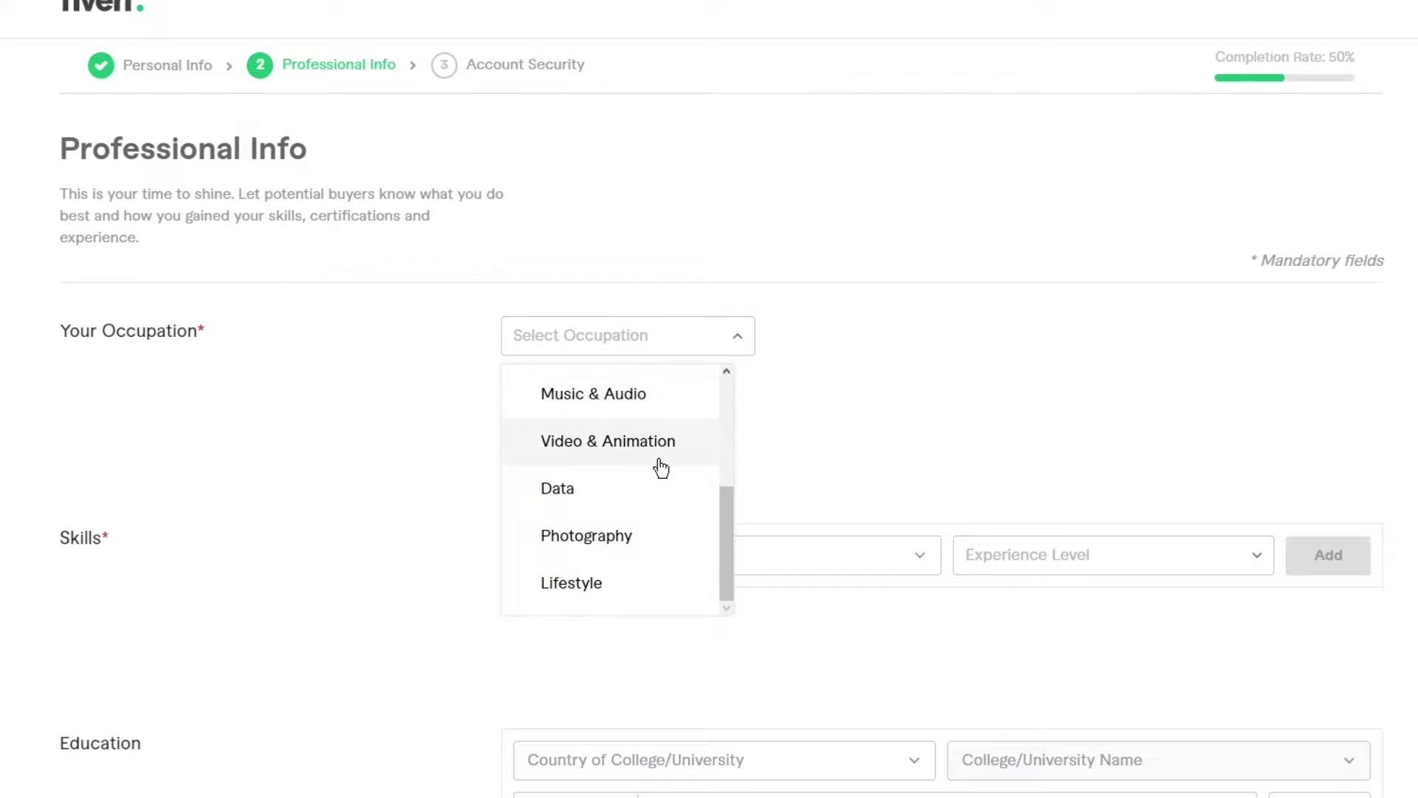
pyautogui.scroll(3, 661, 467)
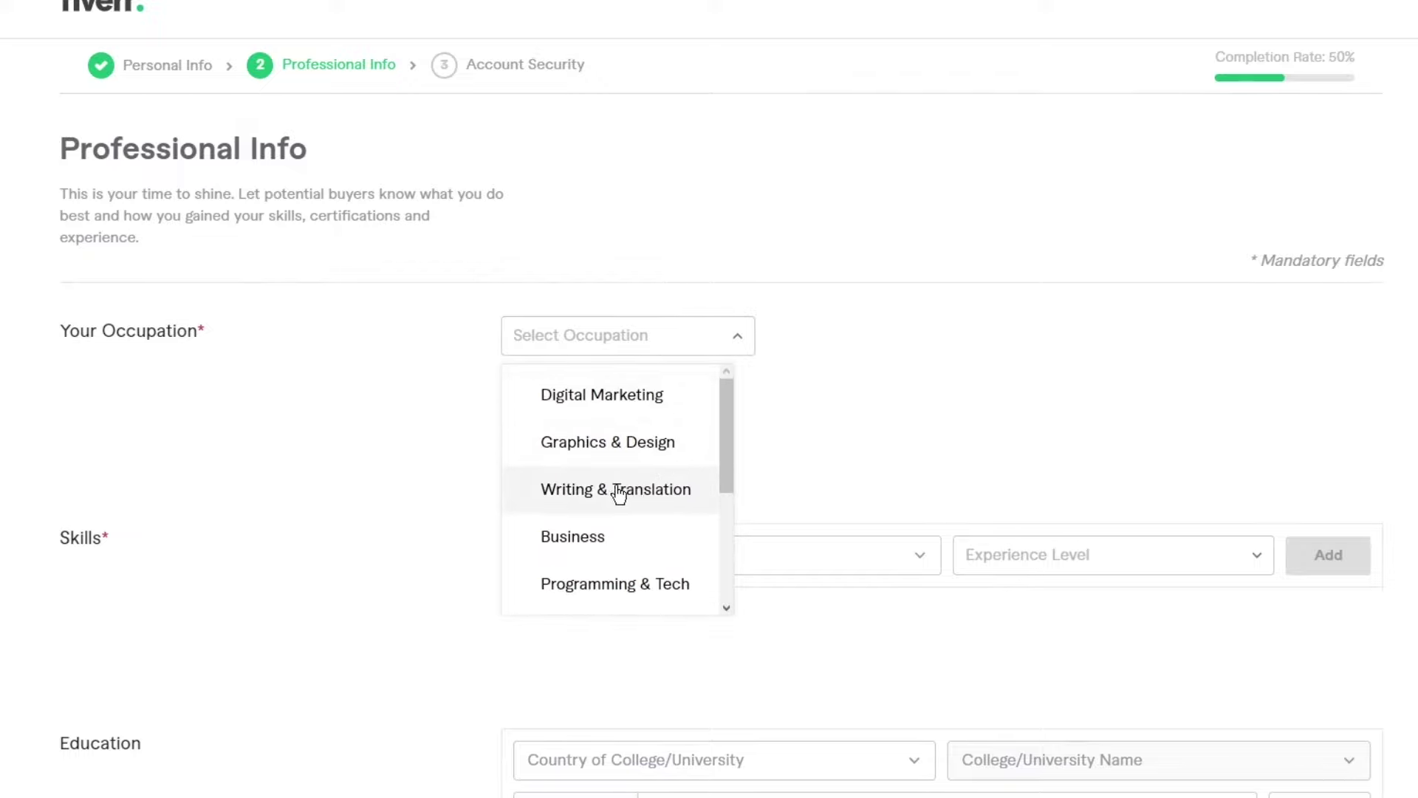
pyautogui.scroll(-3, 613, 523)
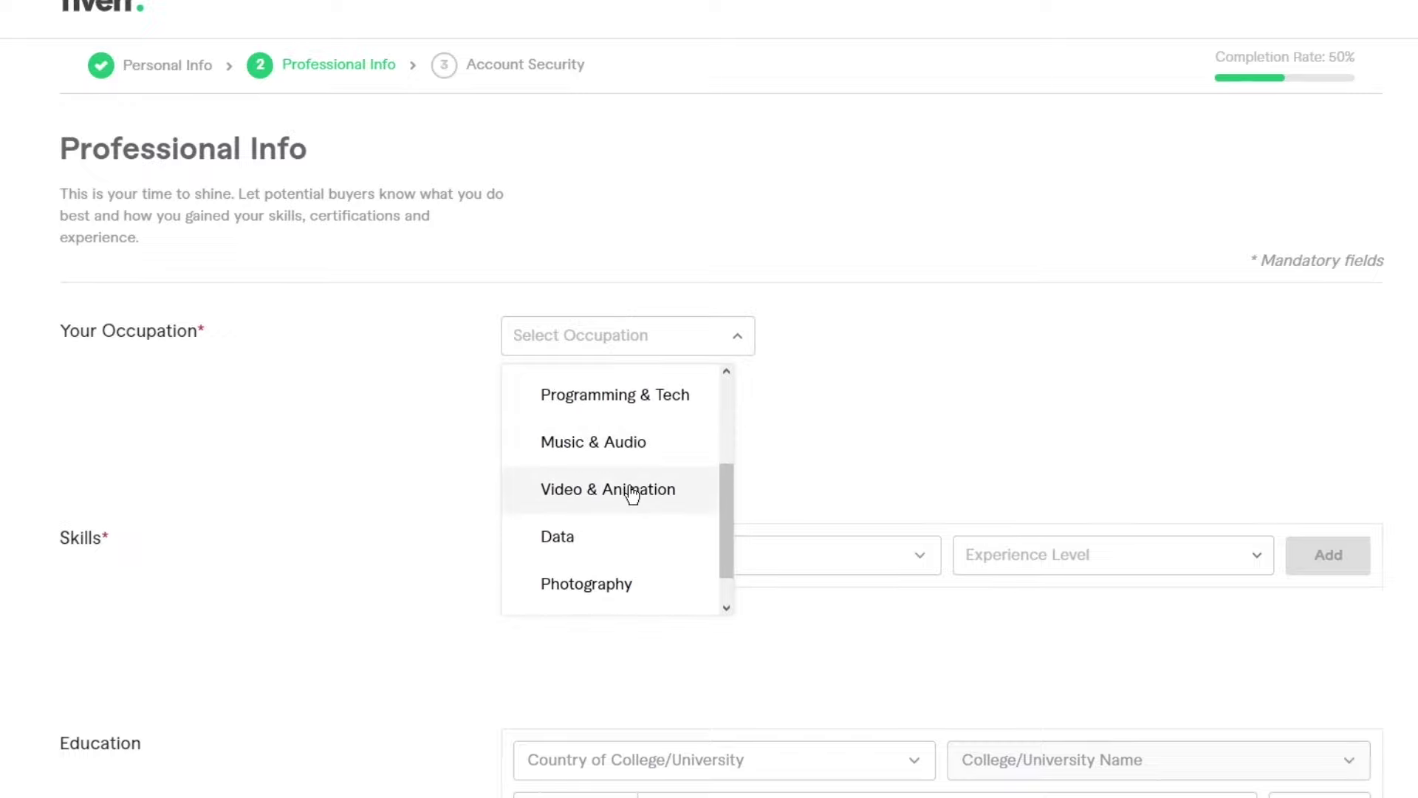
pyautogui.scroll(-1, 631, 494)
pyautogui.scroll(4, 630, 555)
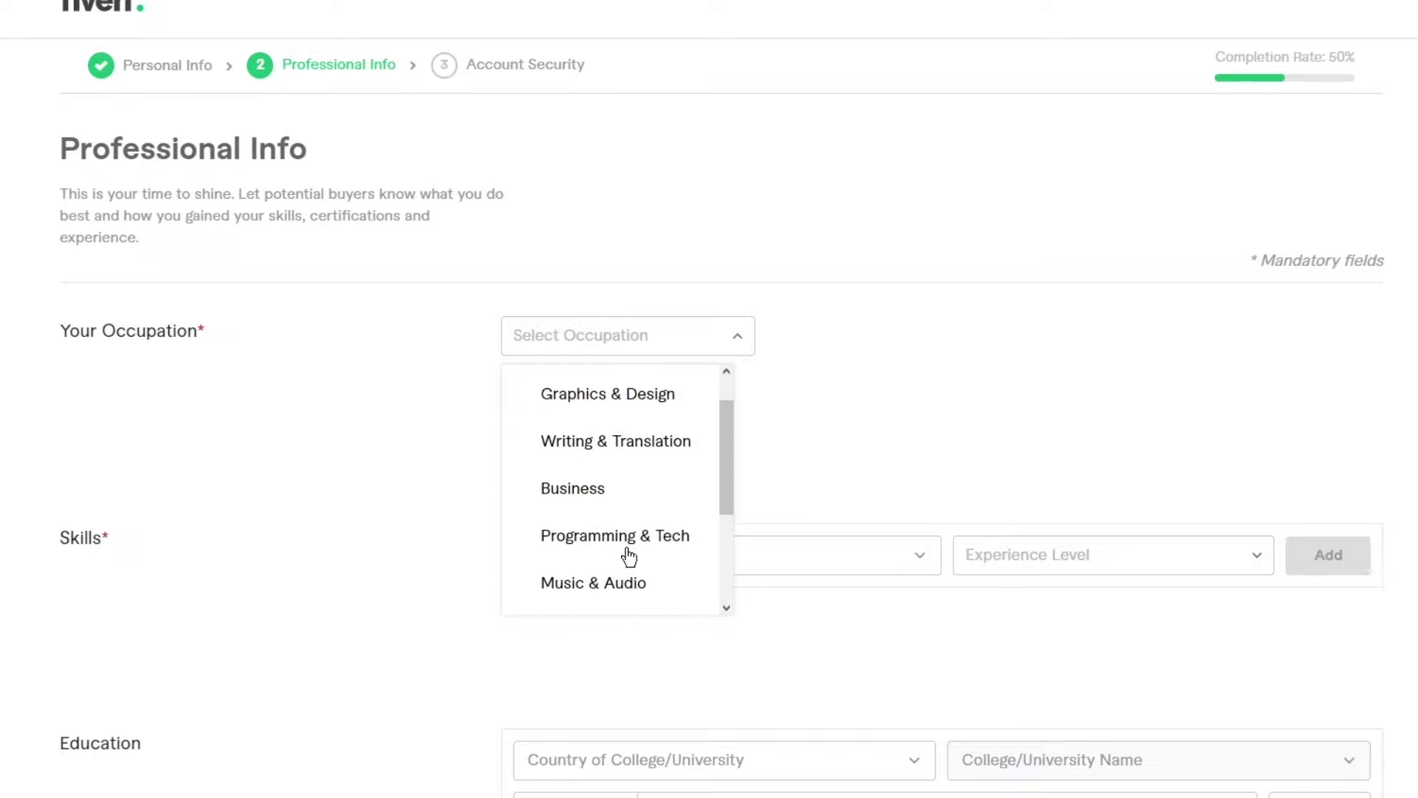
pyautogui.scroll(-4, 643, 427)
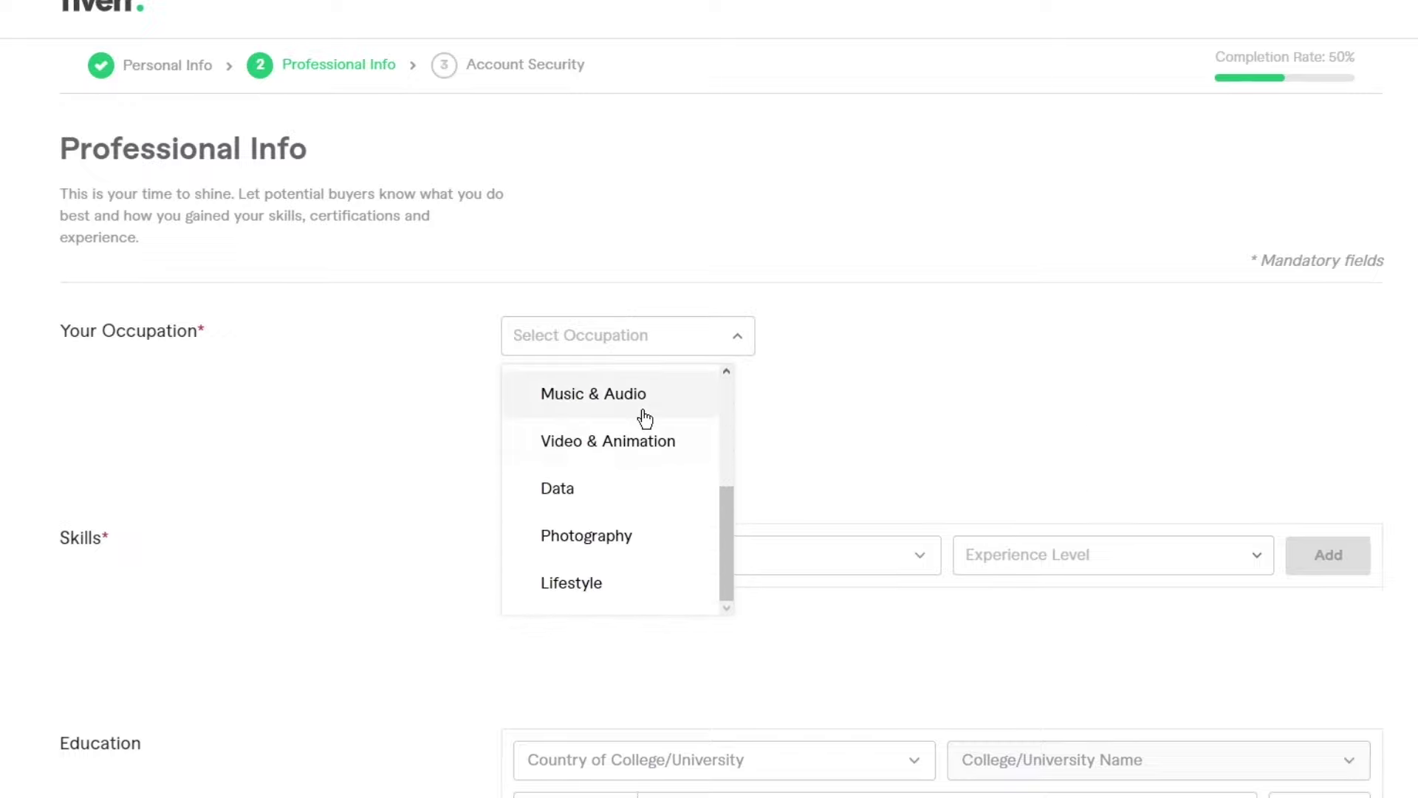
pyautogui.click(642, 414)
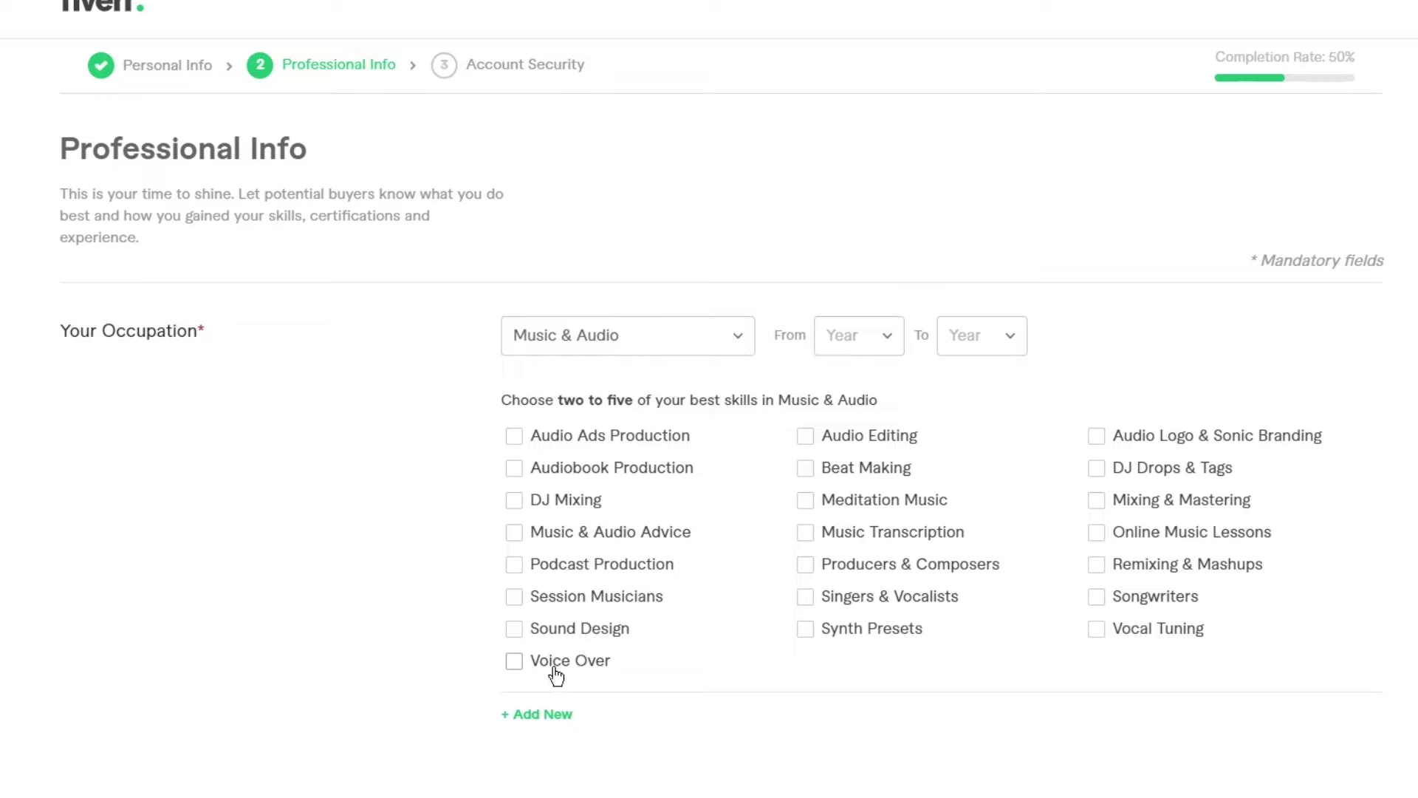
# Set the occupation years from 2016 to 2023.
pyautogui.click(860, 338)
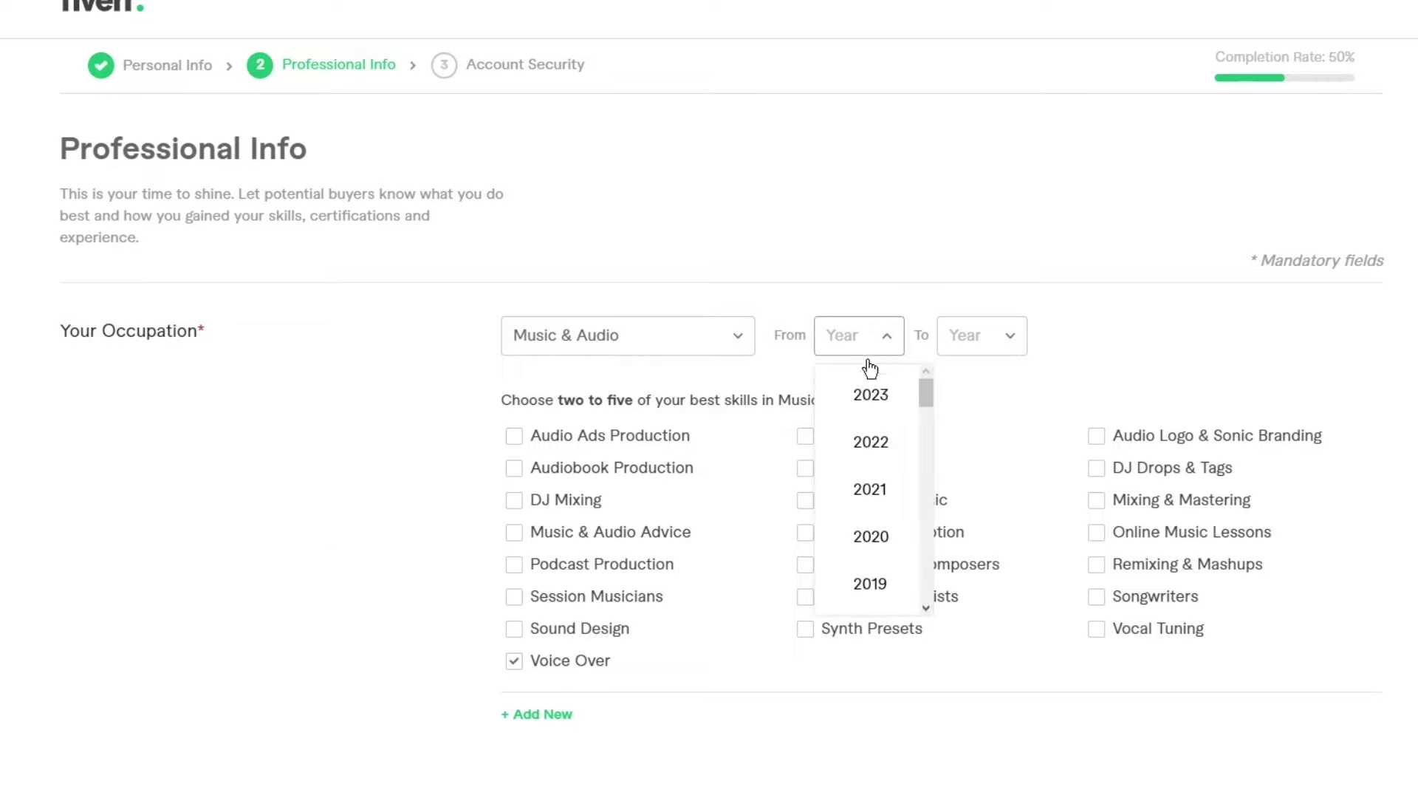
pyautogui.scroll(-3, 883, 481)
pyautogui.click(879, 441)
pyautogui.click(975, 336)
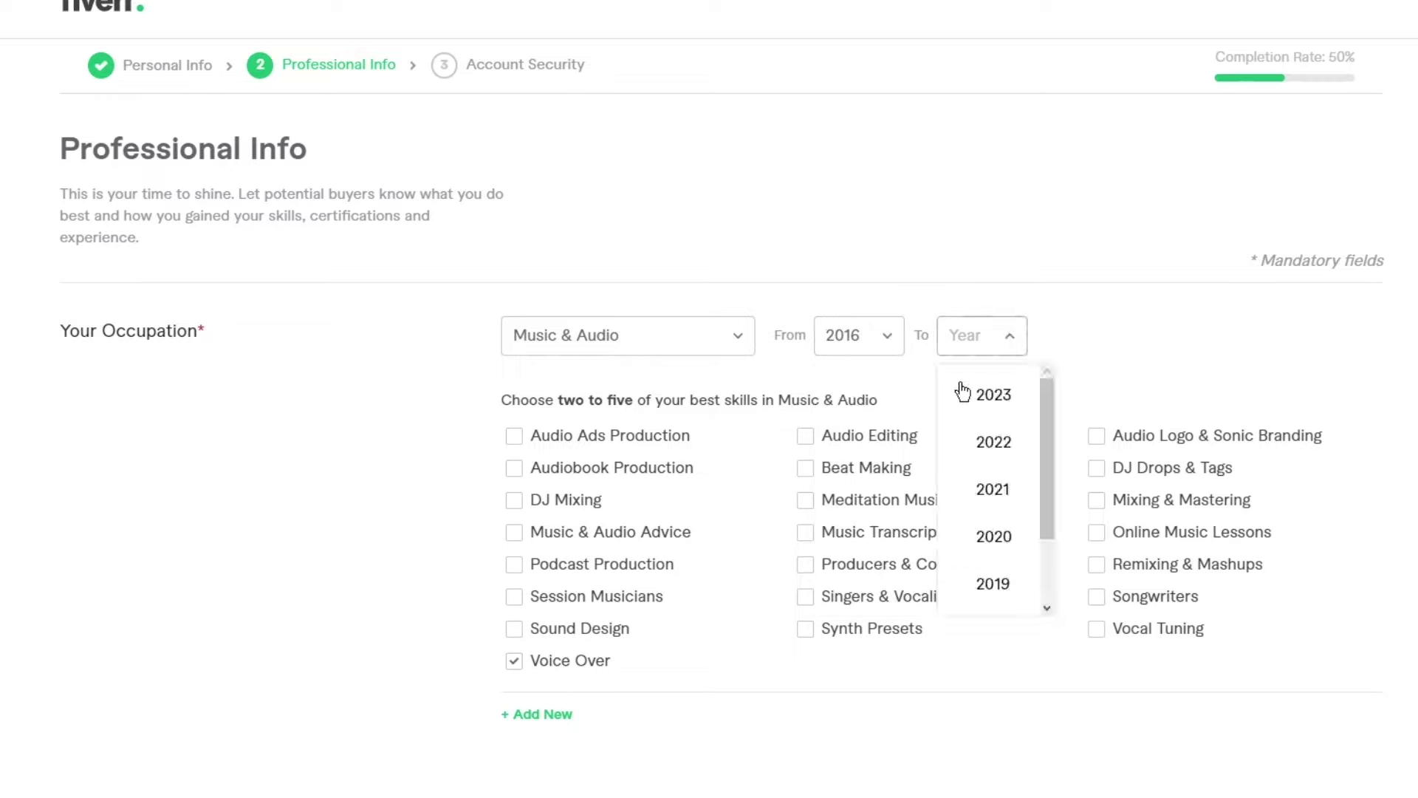
pyautogui.click(961, 389)
pyautogui.scroll(-5, 547, 419)
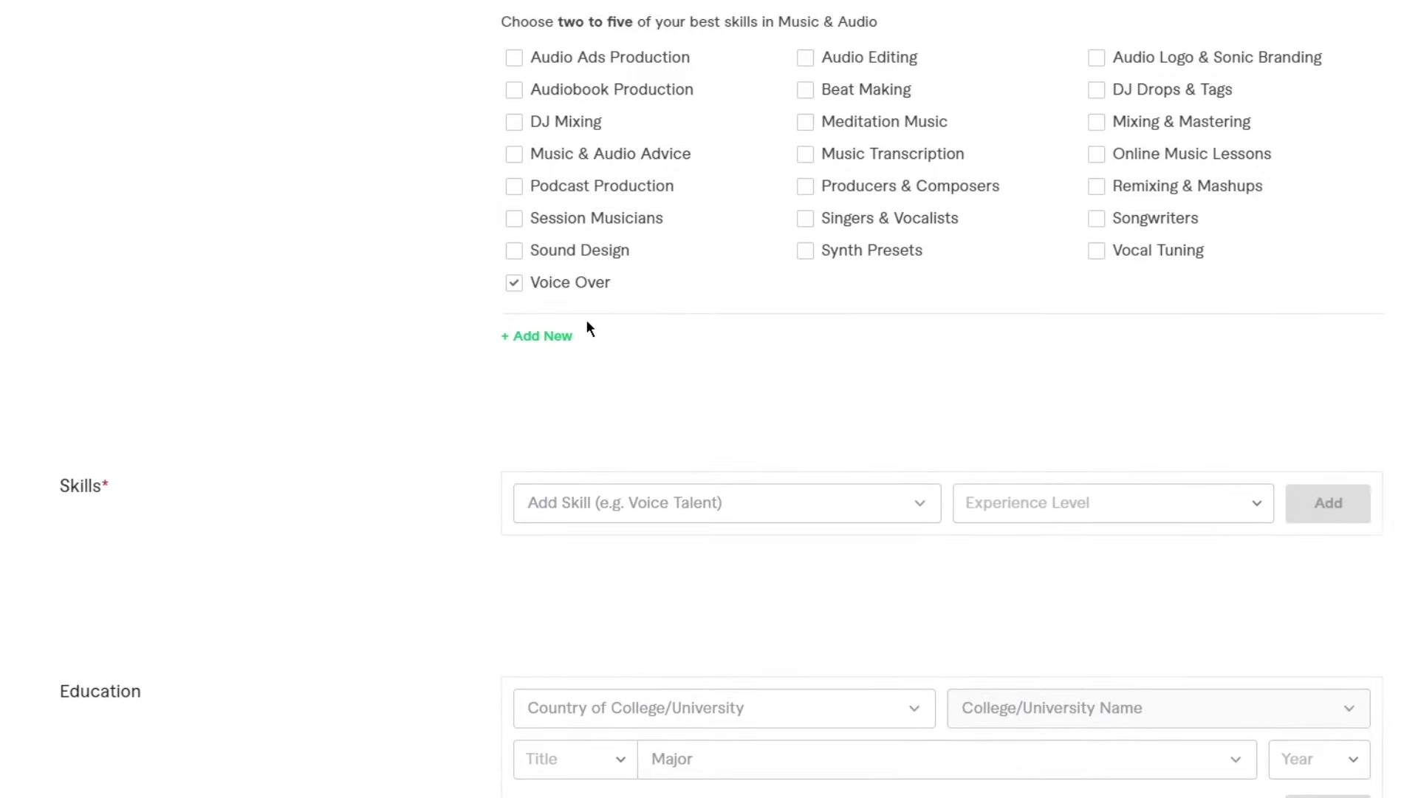
pyautogui.scroll(5, 588, 354)
pyautogui.scroll(-5, 580, 422)
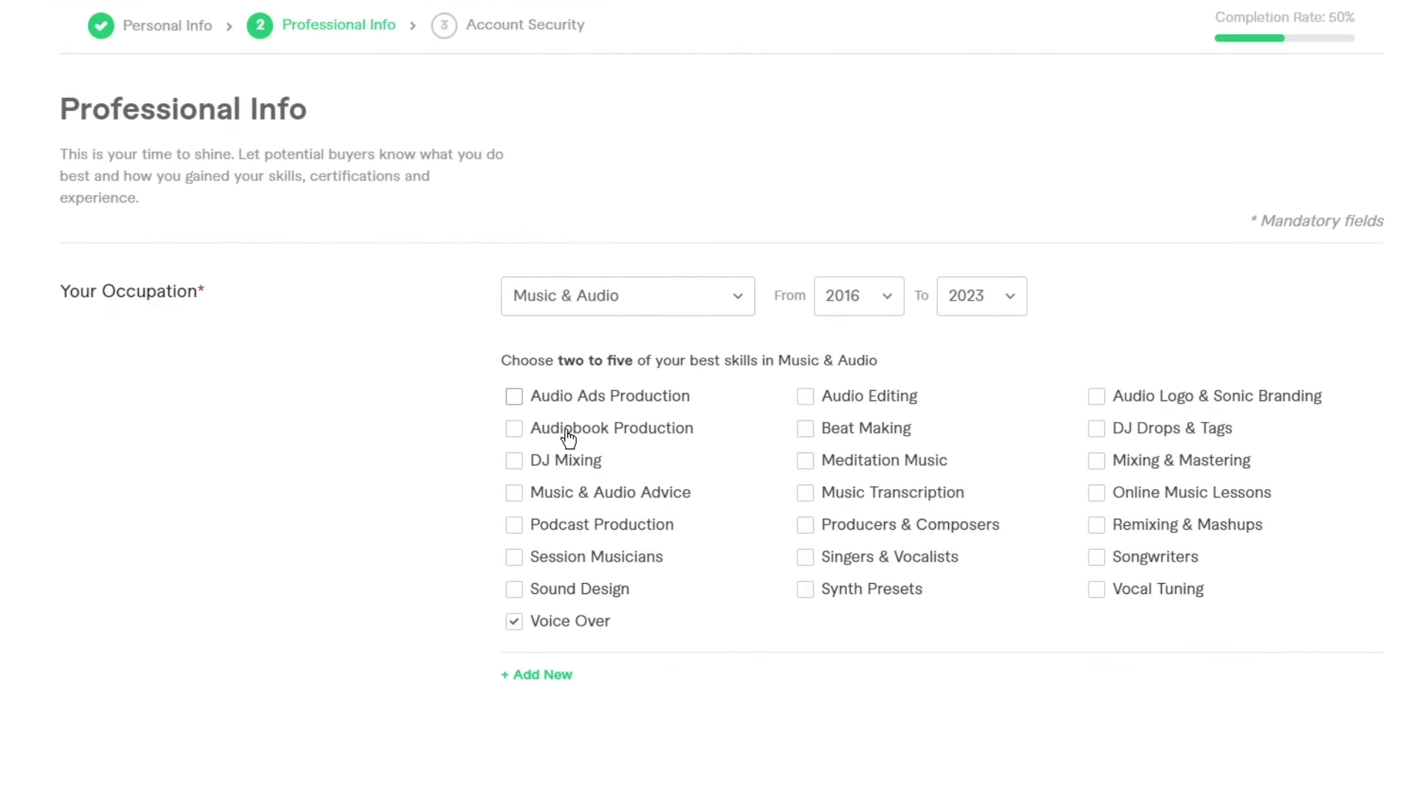
# Add the skill 'Voice narration' with Expert experience level to the Skills list.
pyautogui.click(602, 511)
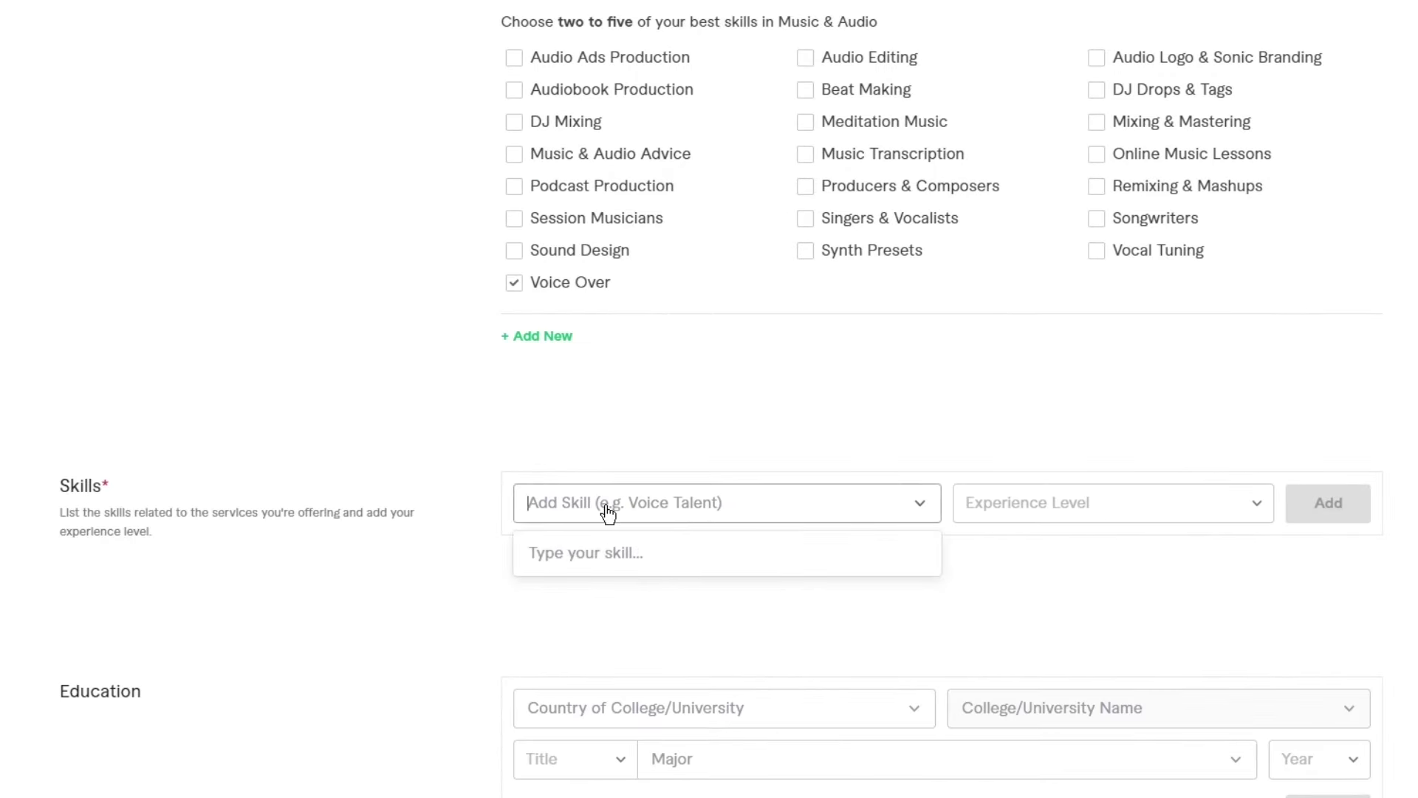
pyautogui.write('voice')
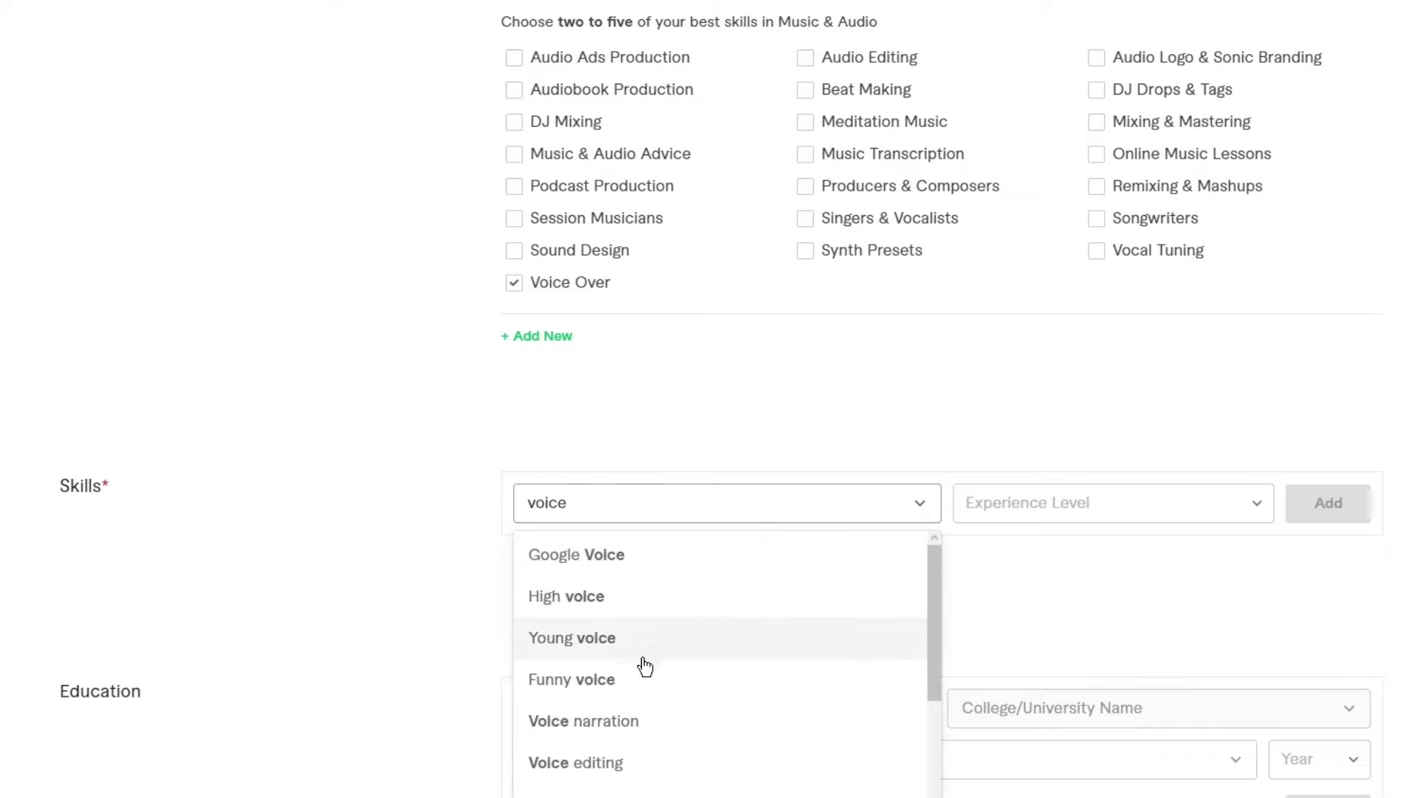
pyautogui.click(630, 720)
pyautogui.click(999, 512)
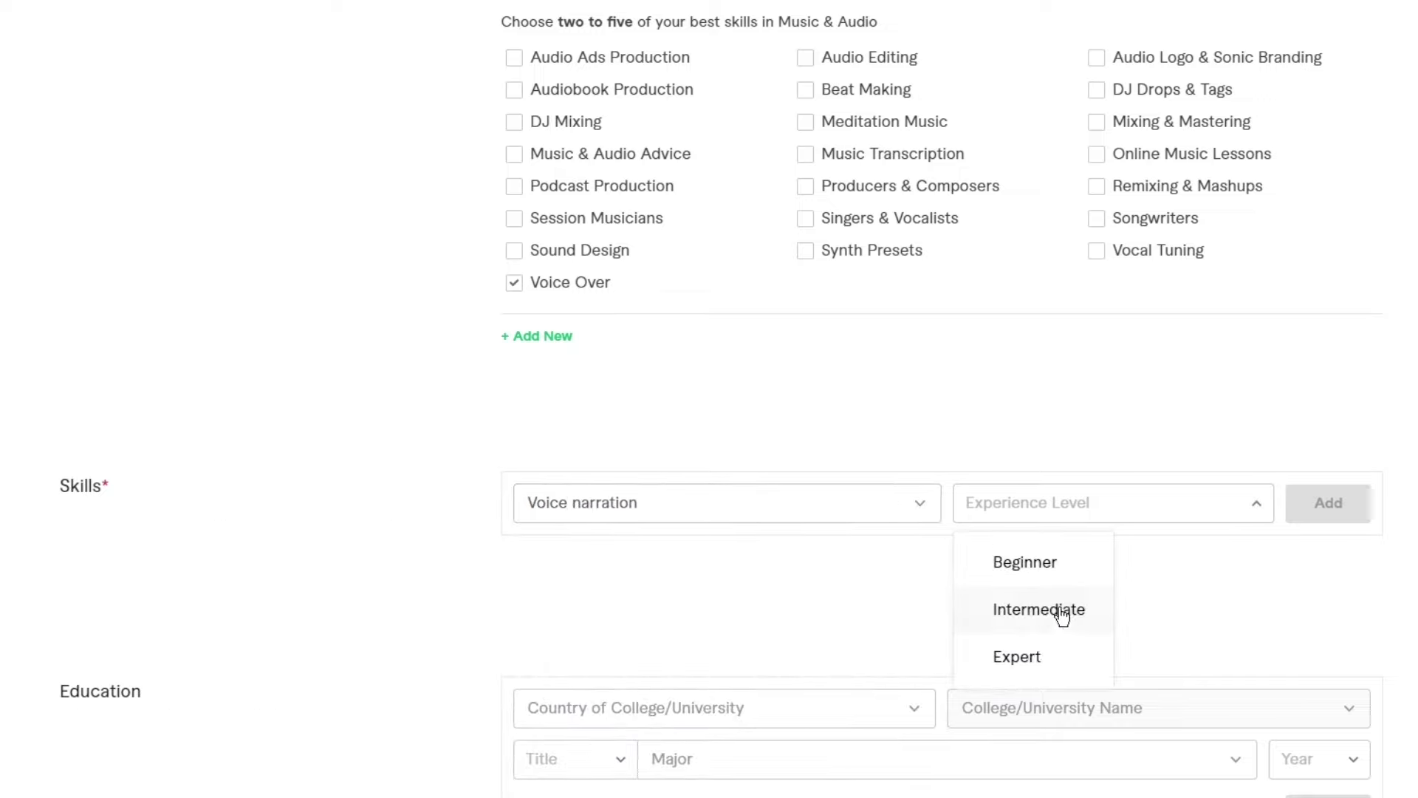
pyautogui.click(1027, 656)
pyautogui.click(1307, 517)
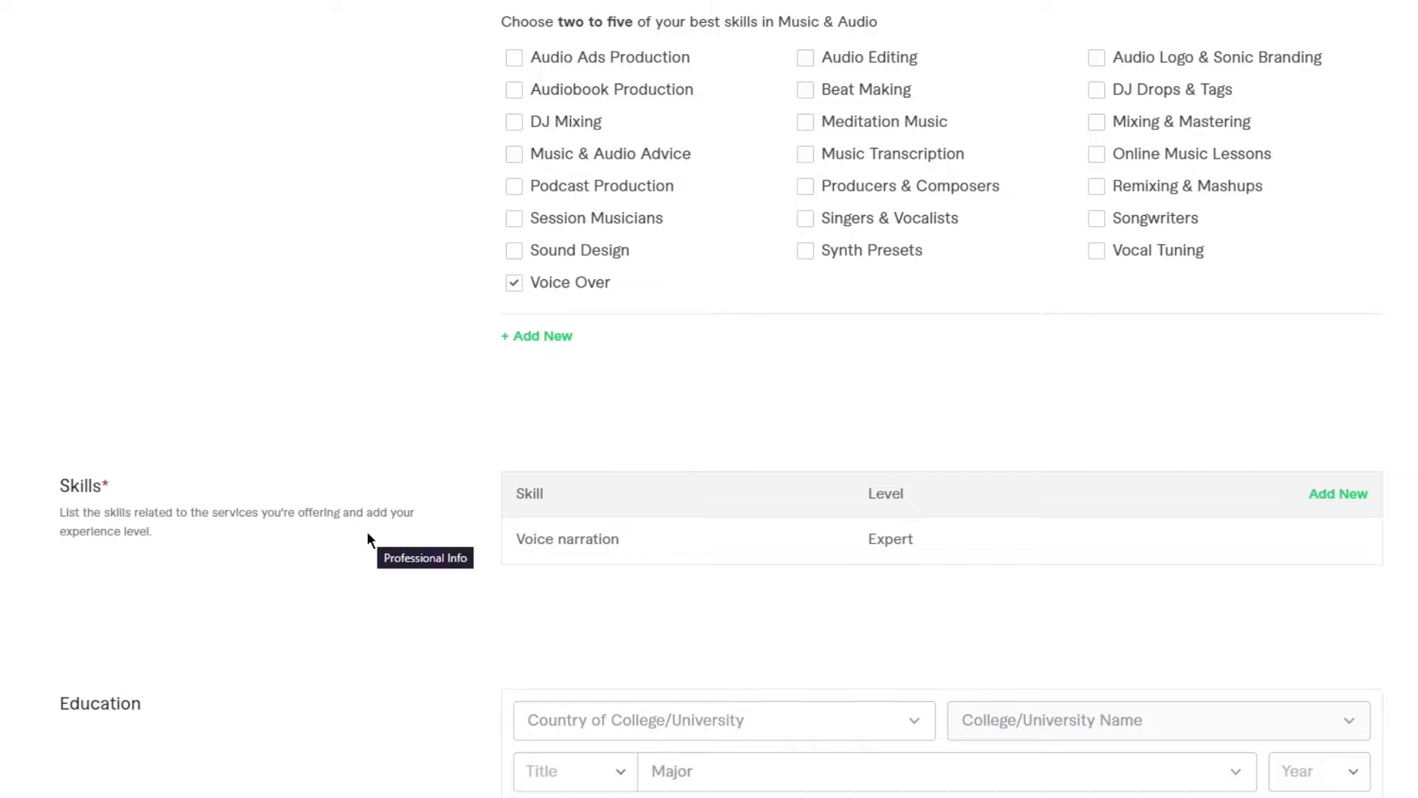
# Choose Armenia as the college country and type 'armenia' into the College/University Name field.
pyautogui.scroll(-3, 534, 561)
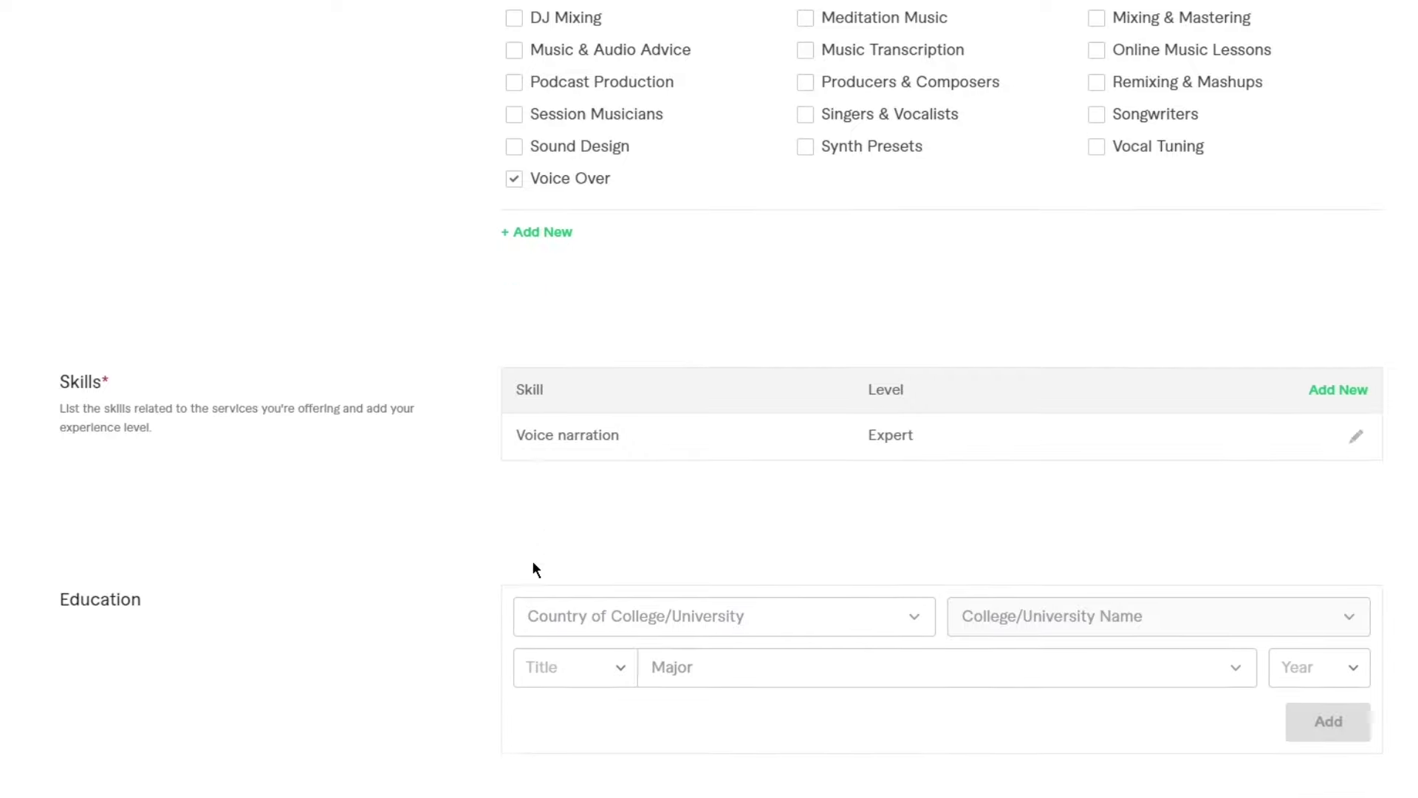
pyautogui.click(816, 532)
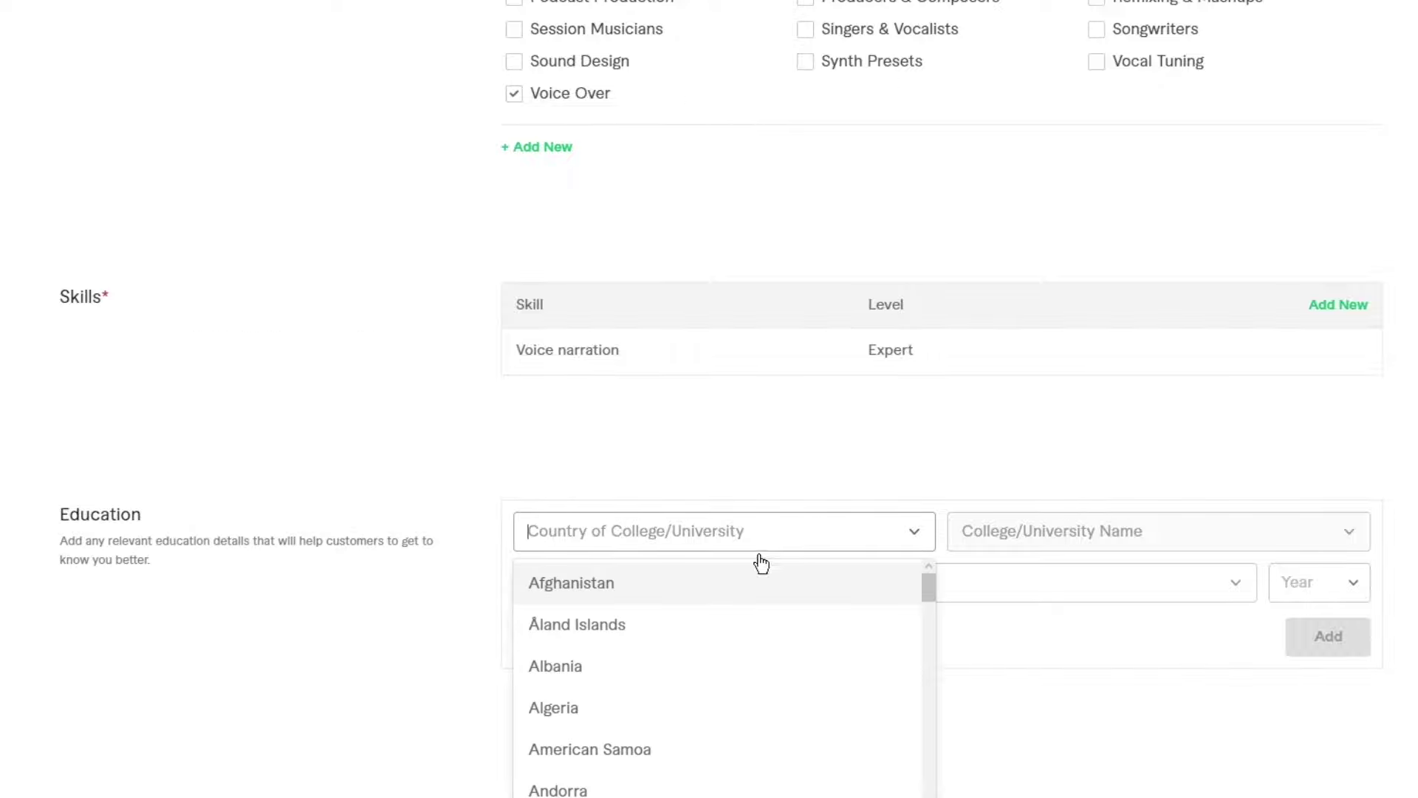
pyautogui.scroll(-6, 654, 647)
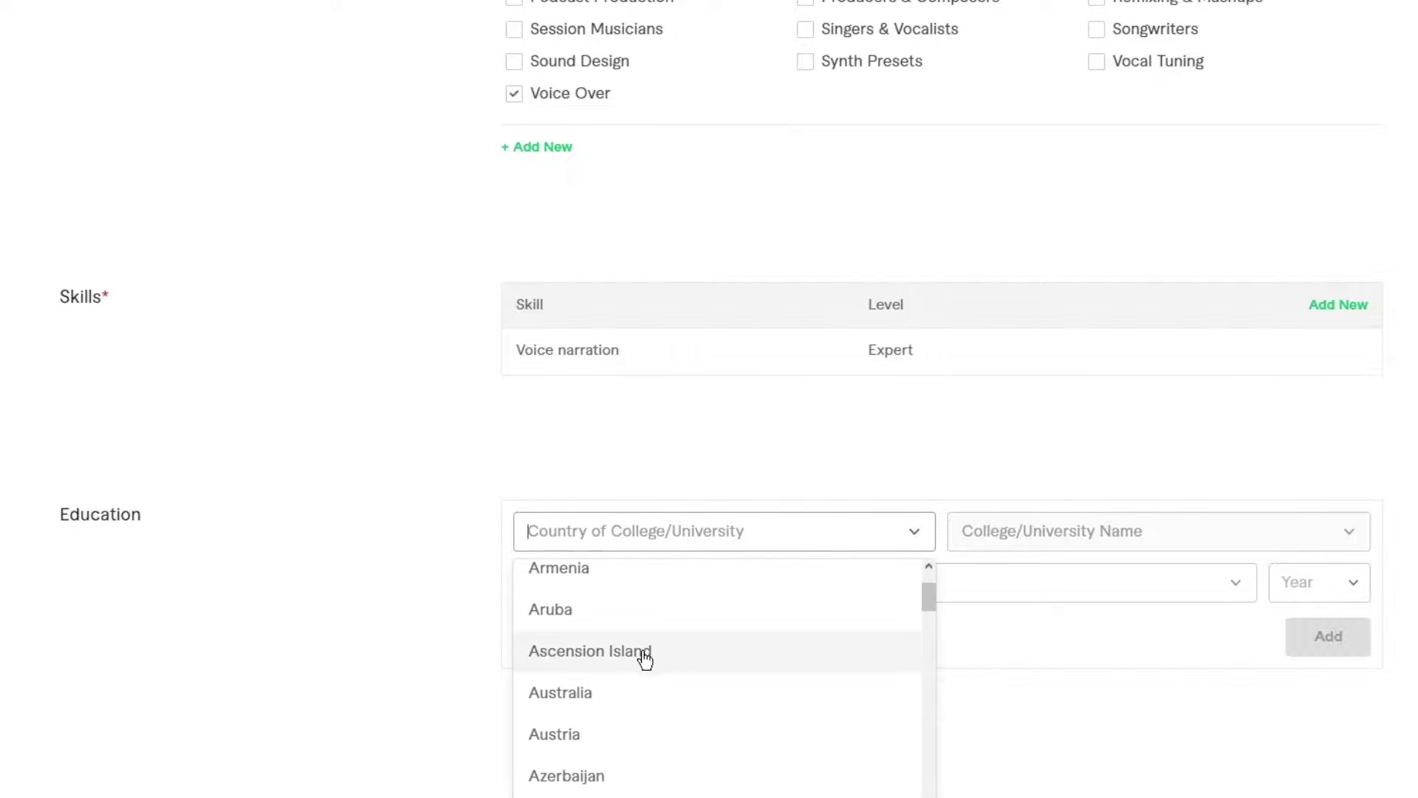
pyautogui.click(629, 577)
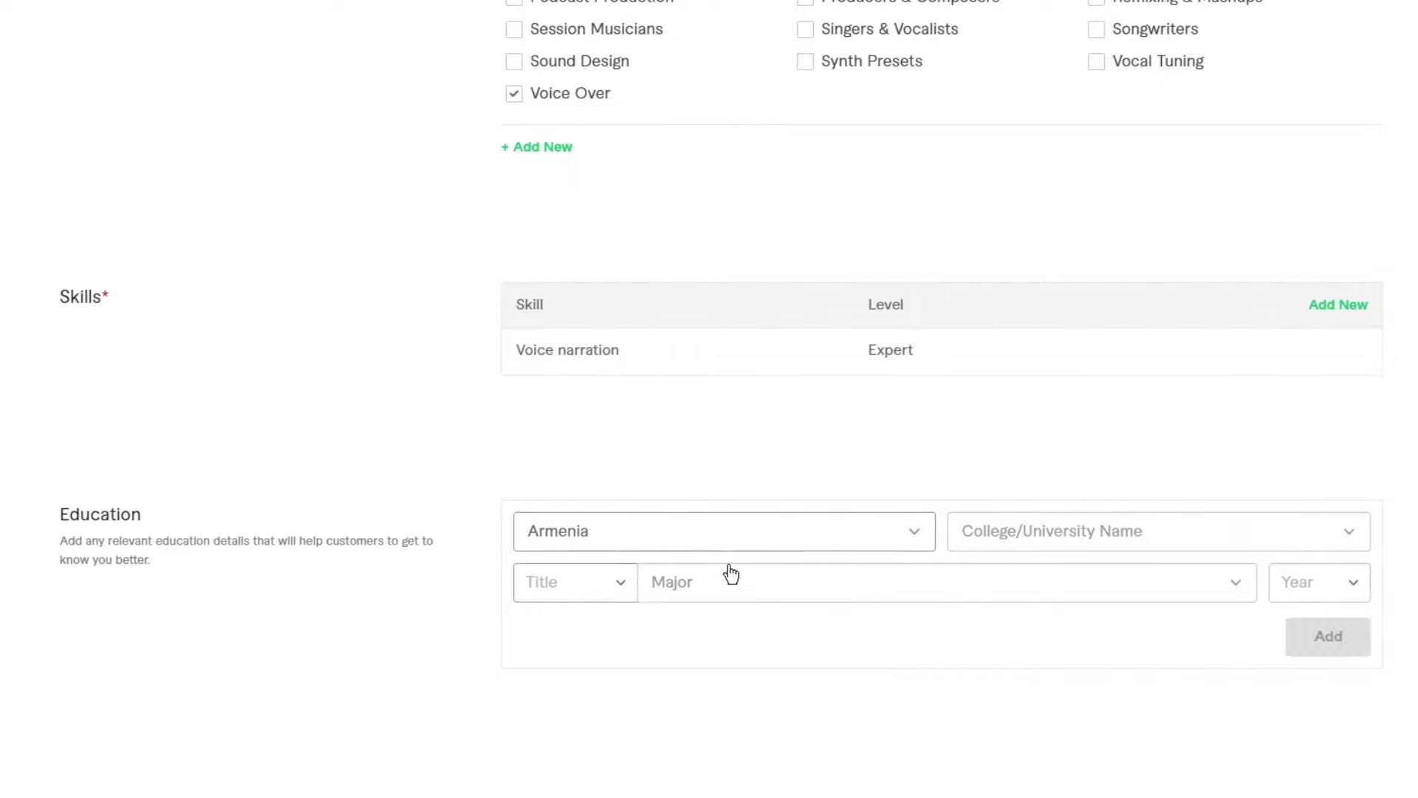
pyautogui.click(1229, 526)
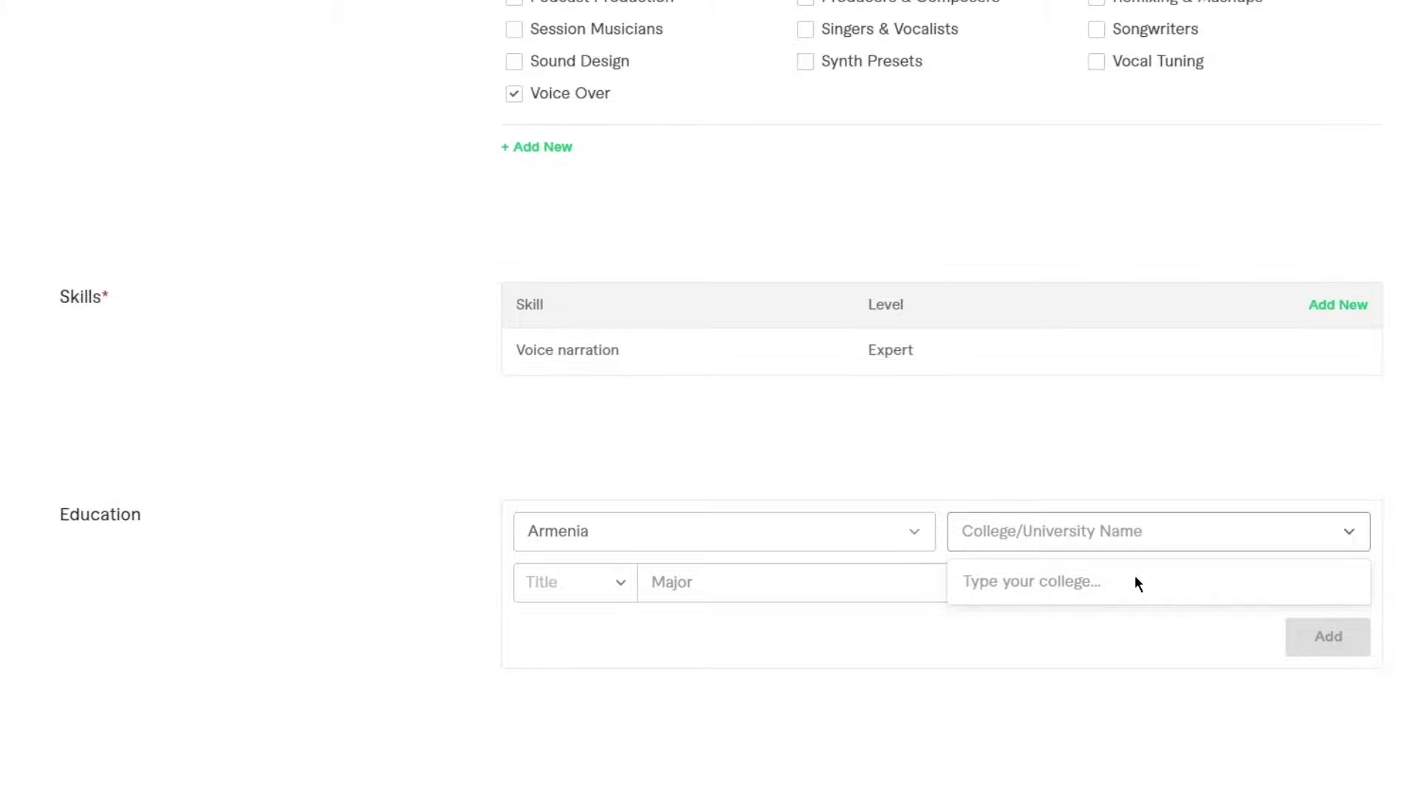
pyautogui.write('arm')
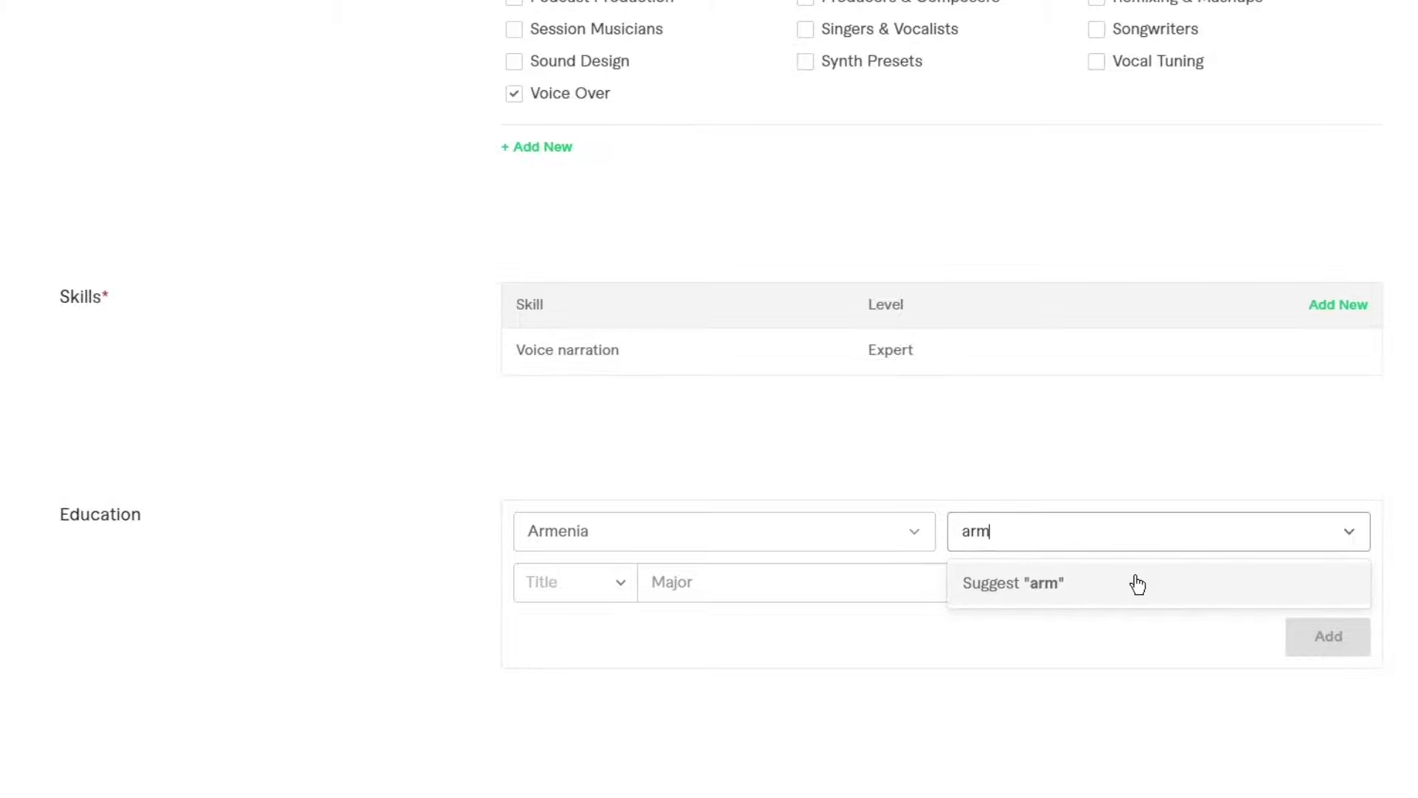
pyautogui.write('enia')
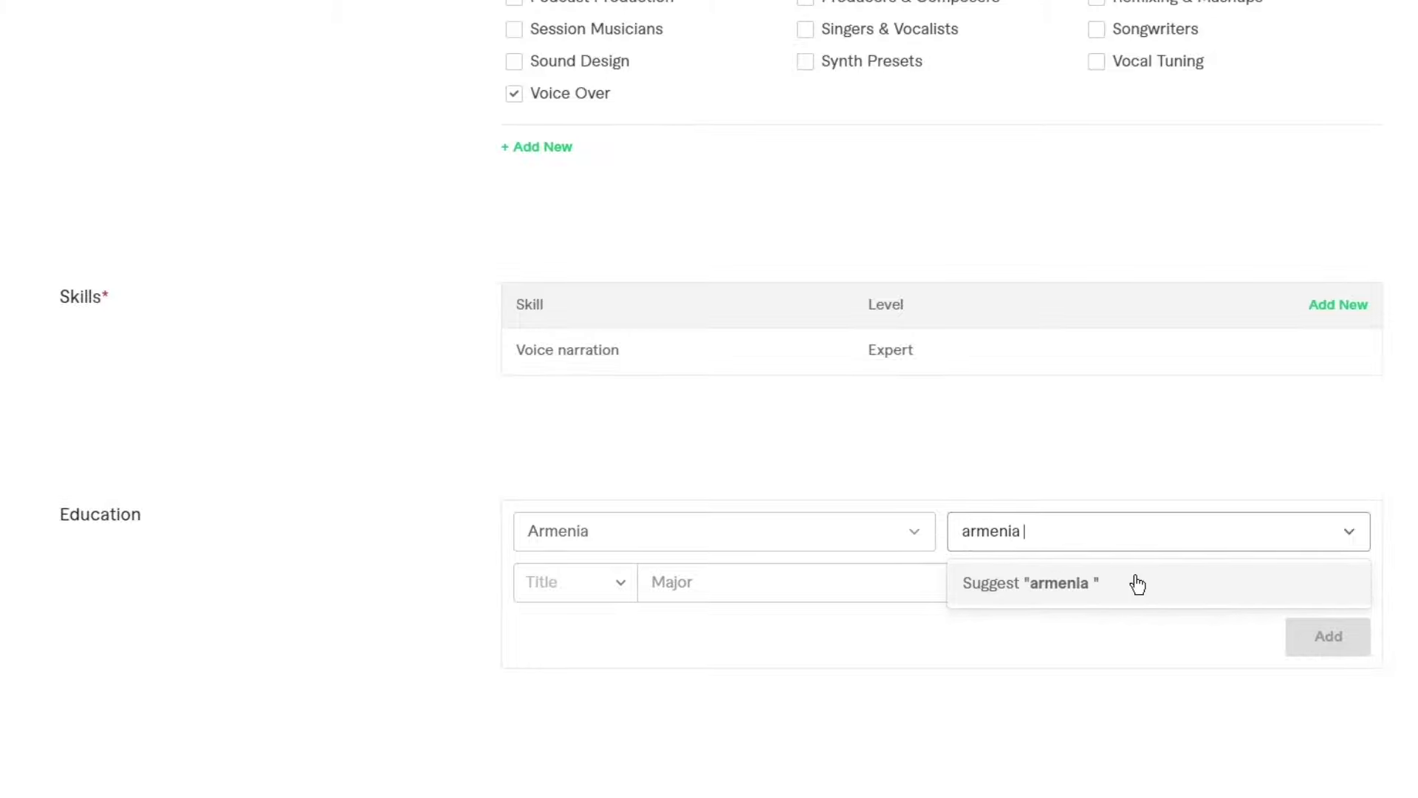